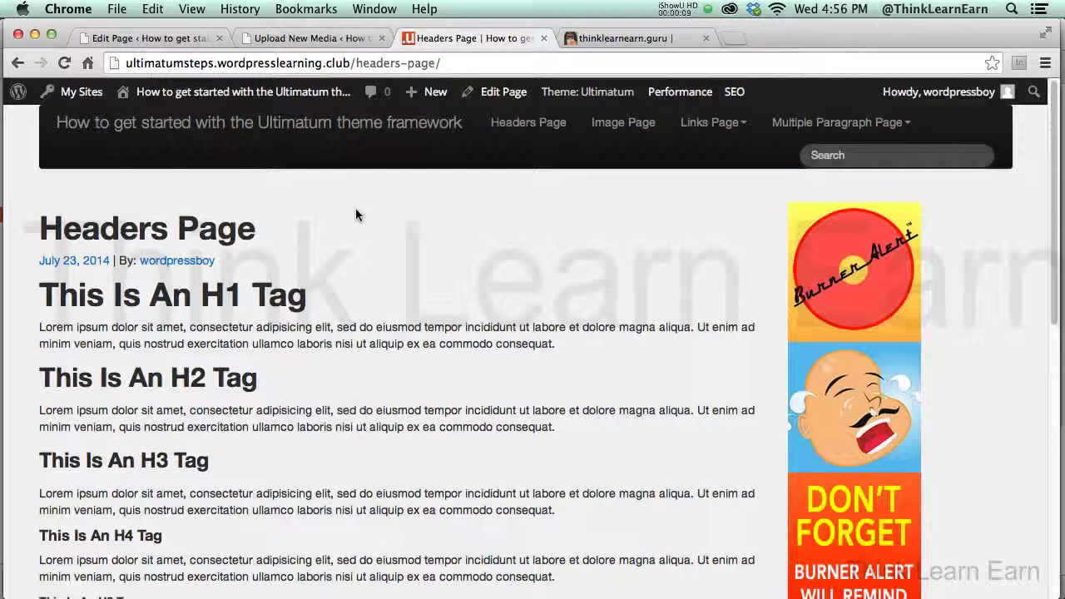
Switch from the Headers Page front end to the WordPress admin via the Edit Page tab.
left_click(197, 38)
Go to Ultimatum Templates and show the Basic Template's layouts.
mouse_move(50, 450)
left_click(173, 475)
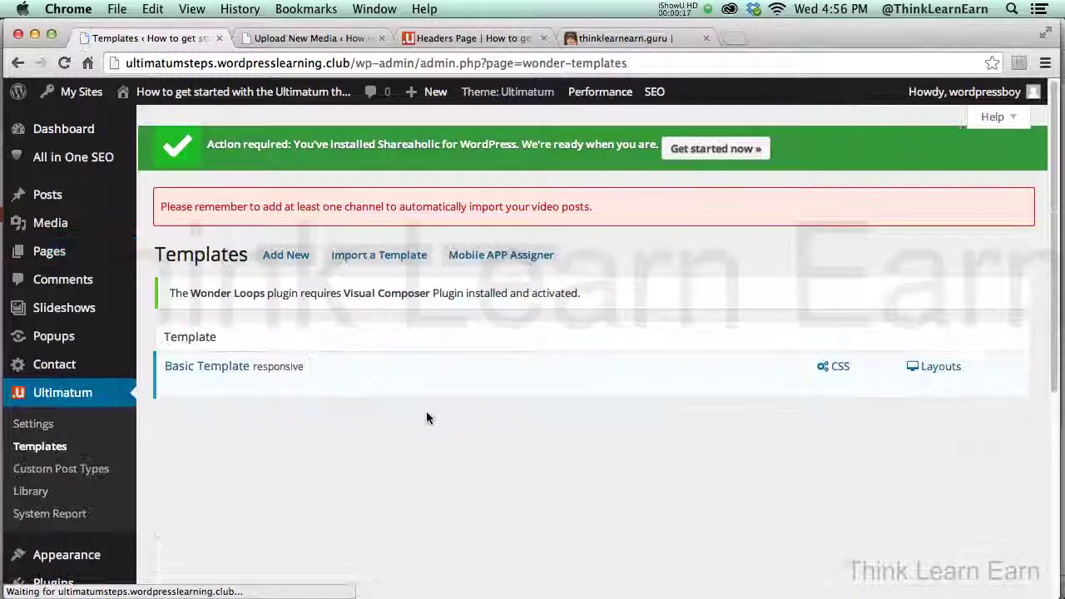
left_click(939, 375)
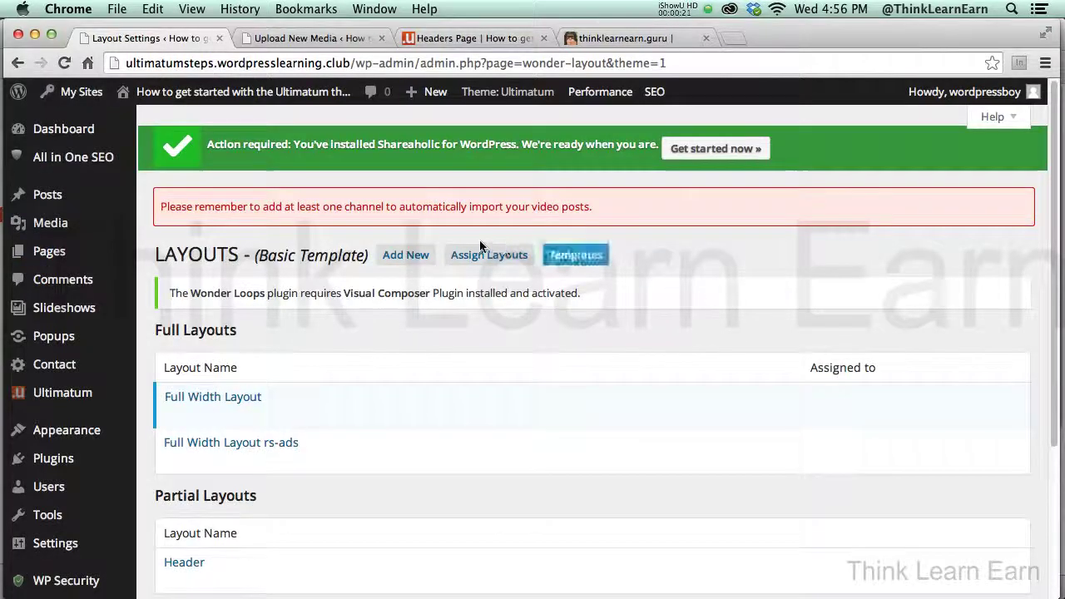
left_click(463, 254)
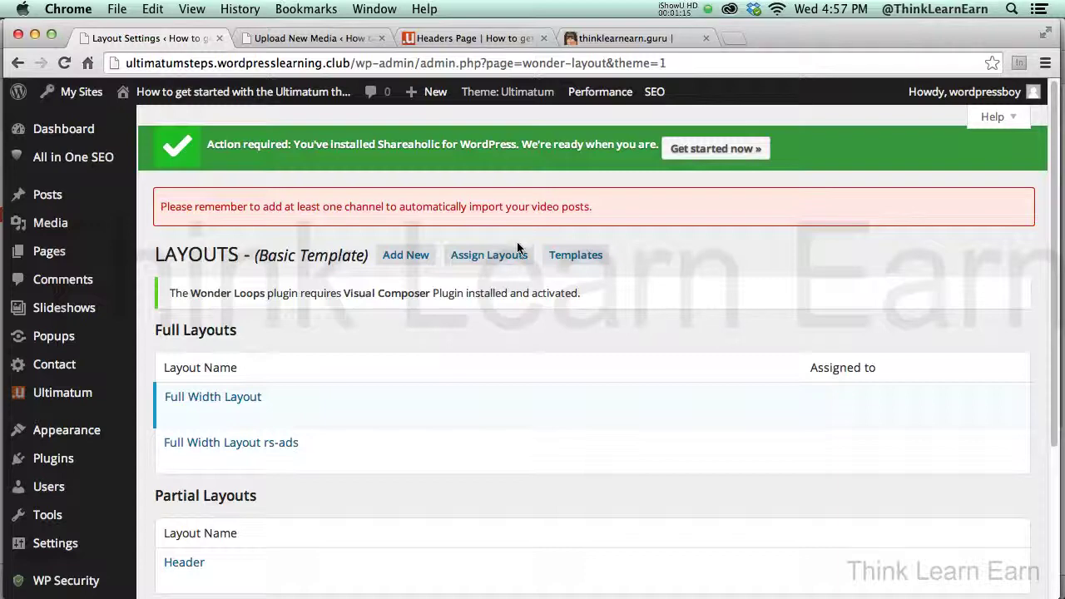
In Assign Layouts, pair Full Width Layout rs-ads with the post-single type.
left_click(493, 258)
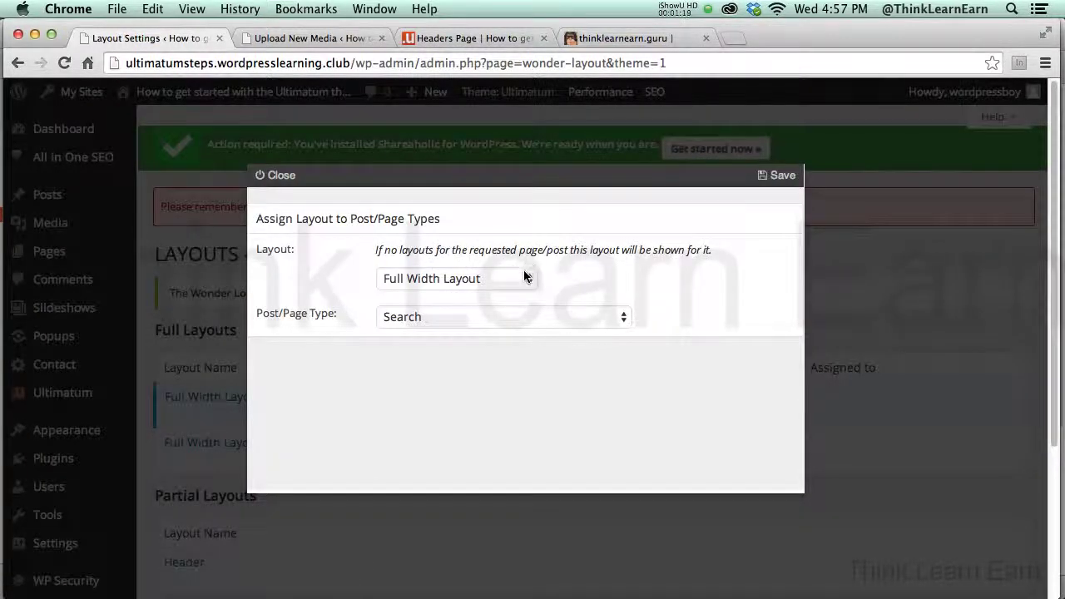
left_click(524, 282)
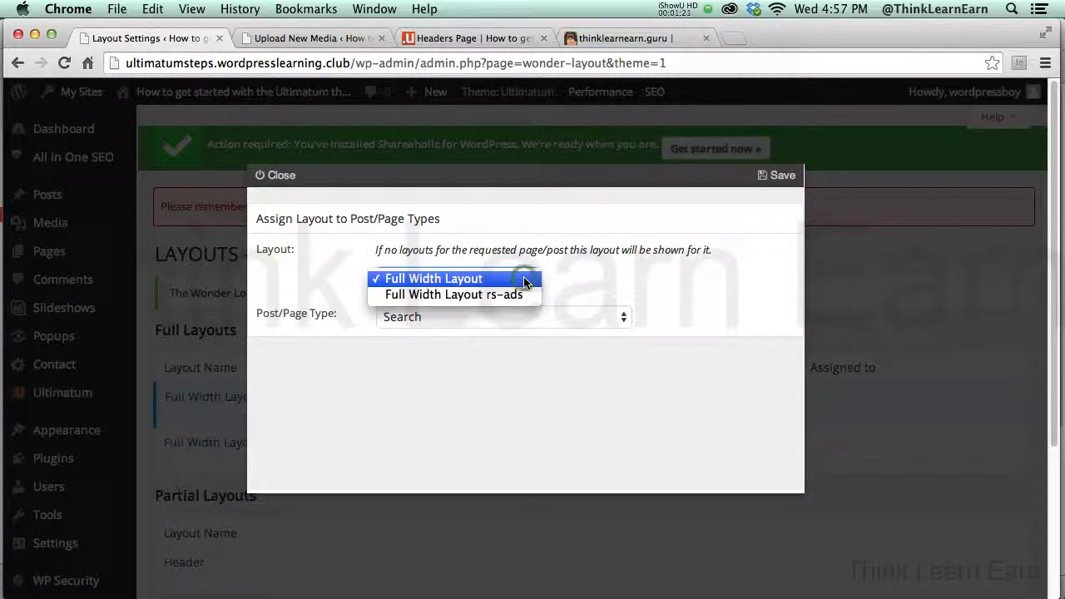
left_click(519, 279)
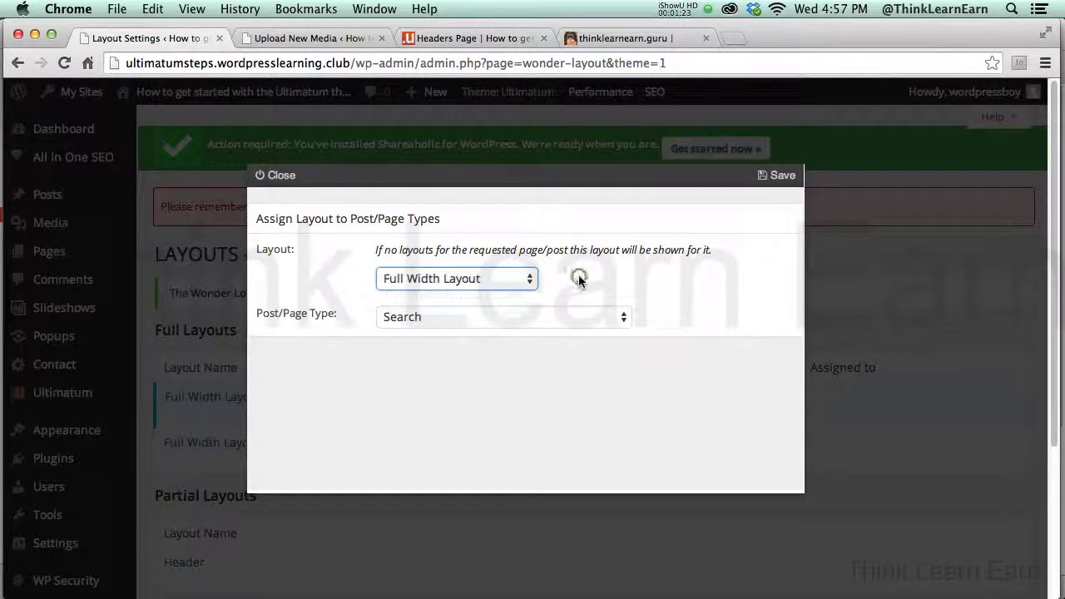
left_click(520, 279)
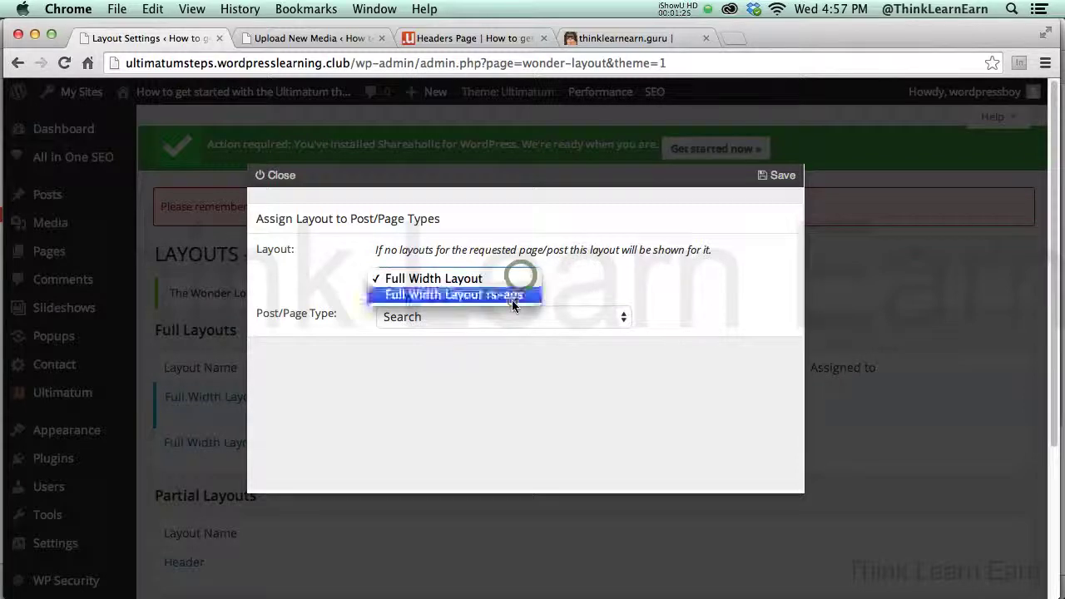
left_click(512, 298)
left_click(518, 315)
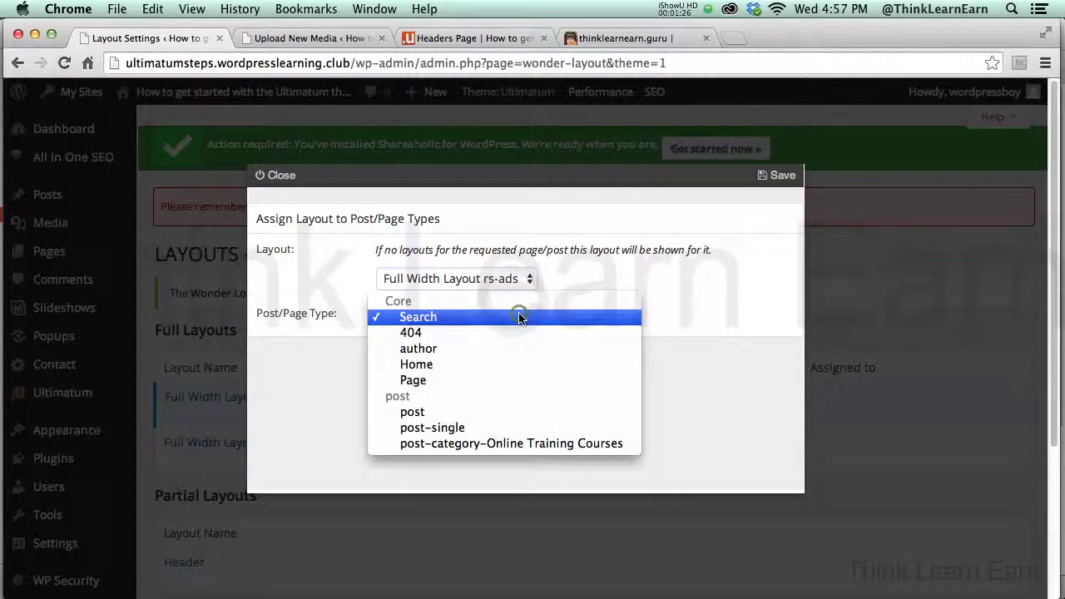
left_click(414, 411)
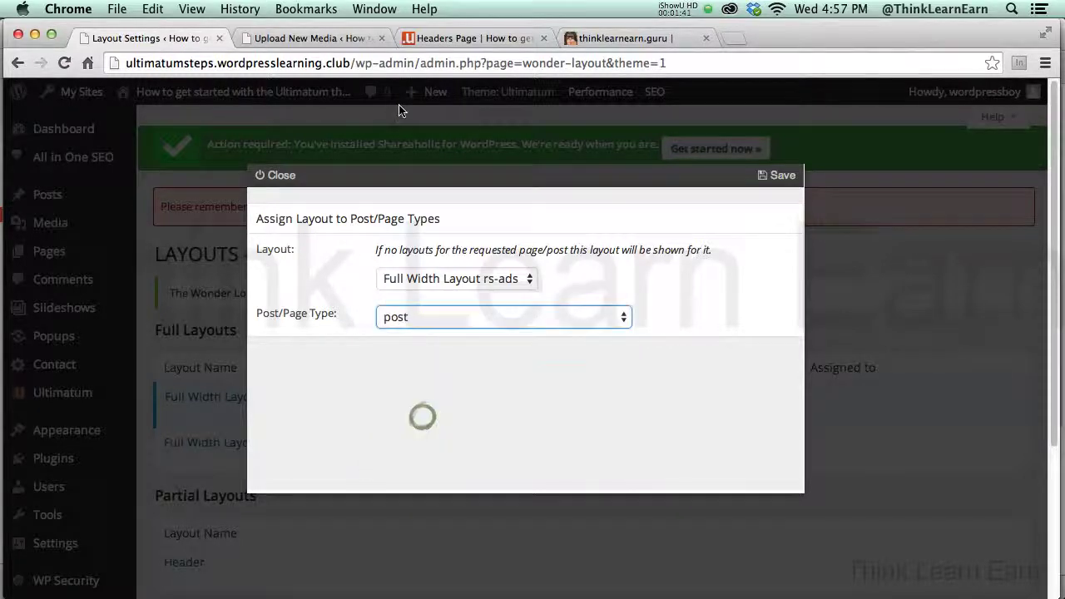
left_click(445, 317)
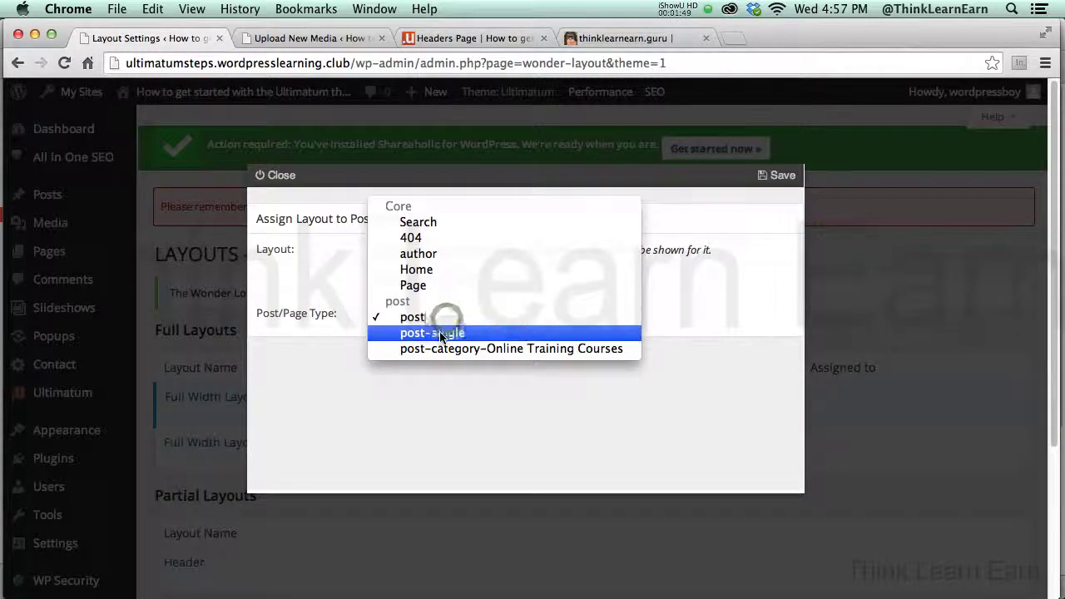
left_click(440, 334)
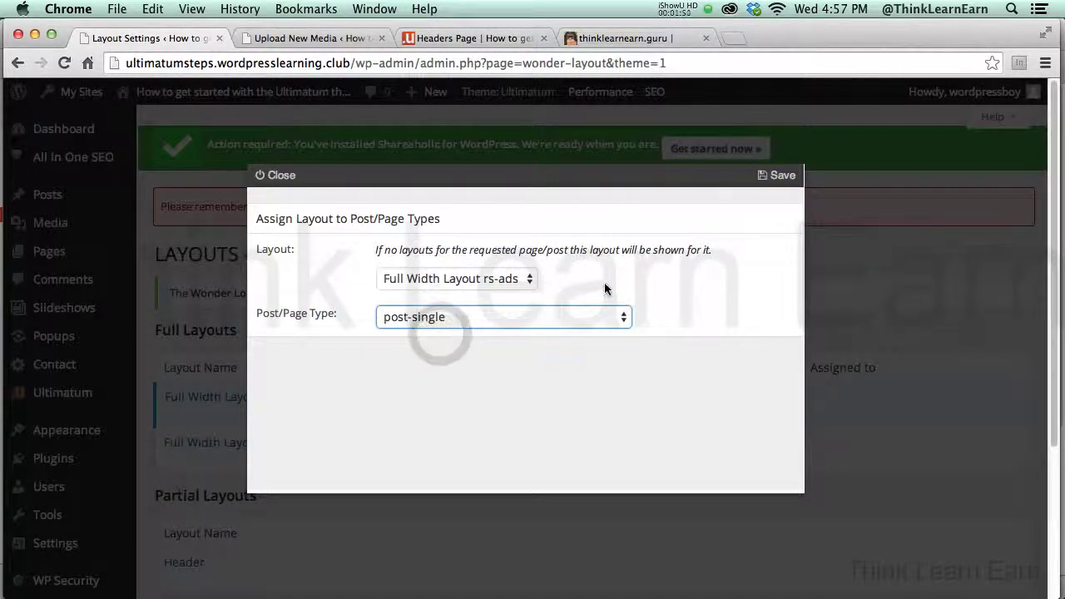
Save the Full Width Layout rs-ads assignment for post-single.
left_click(779, 177)
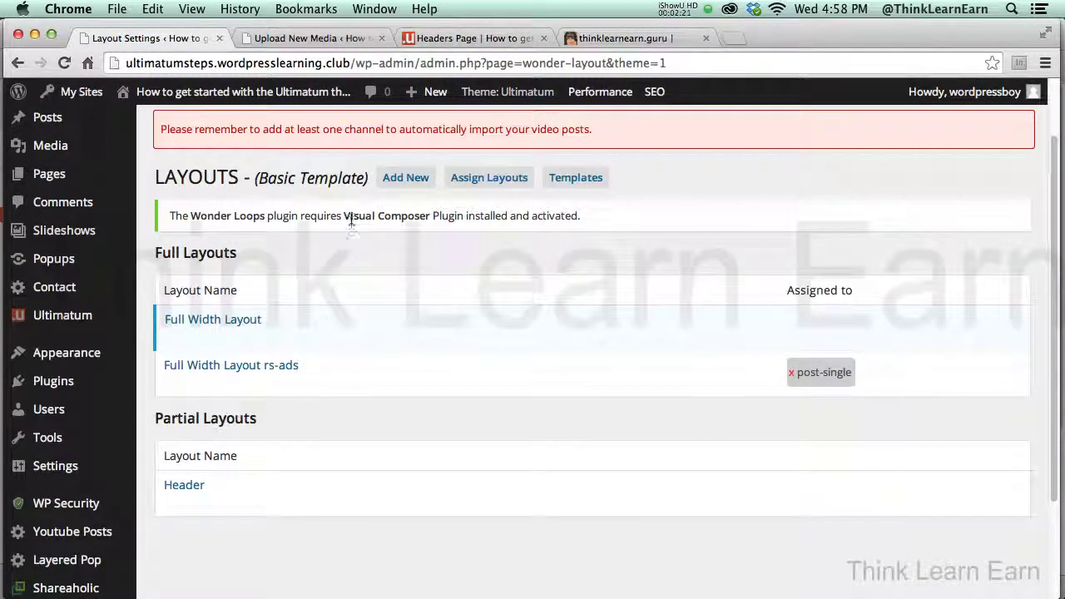
mouse_move(231, 94)
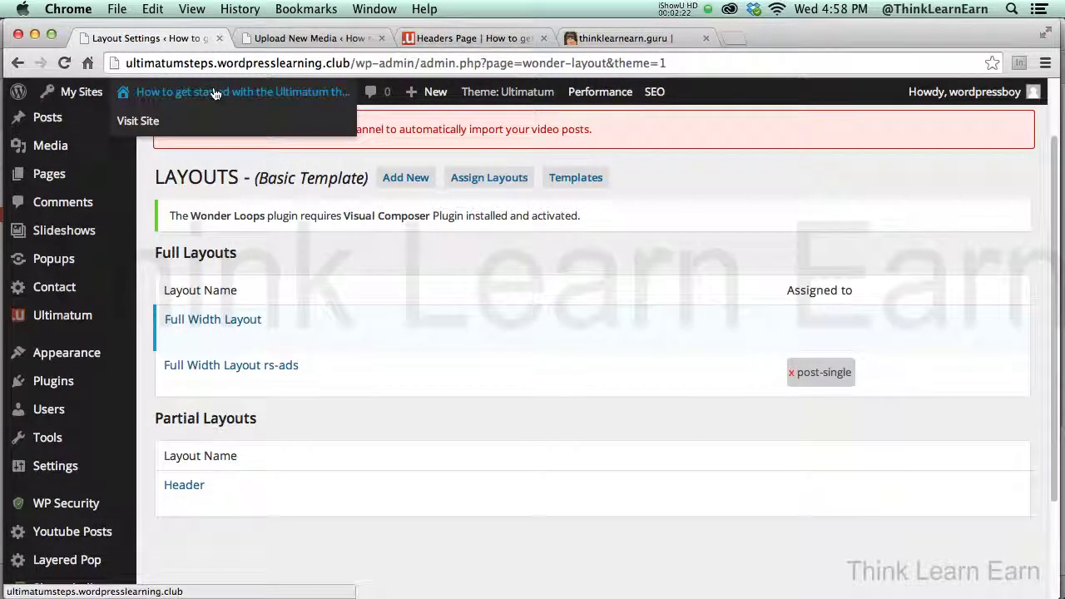
Visit the live site home page and look over the Headers Post.
left_click(152, 124)
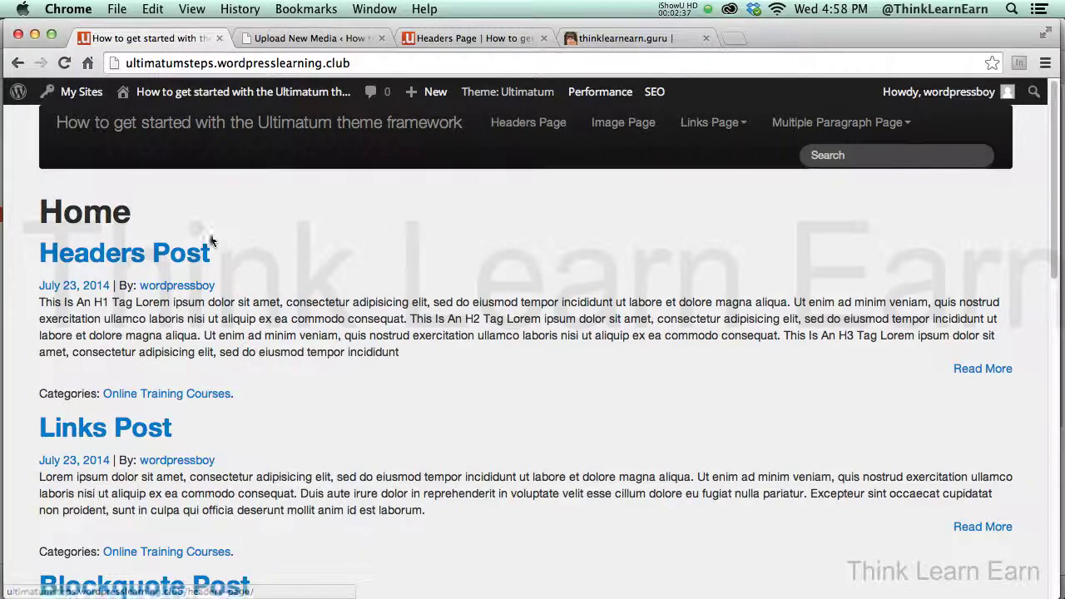
left_click(183, 252)
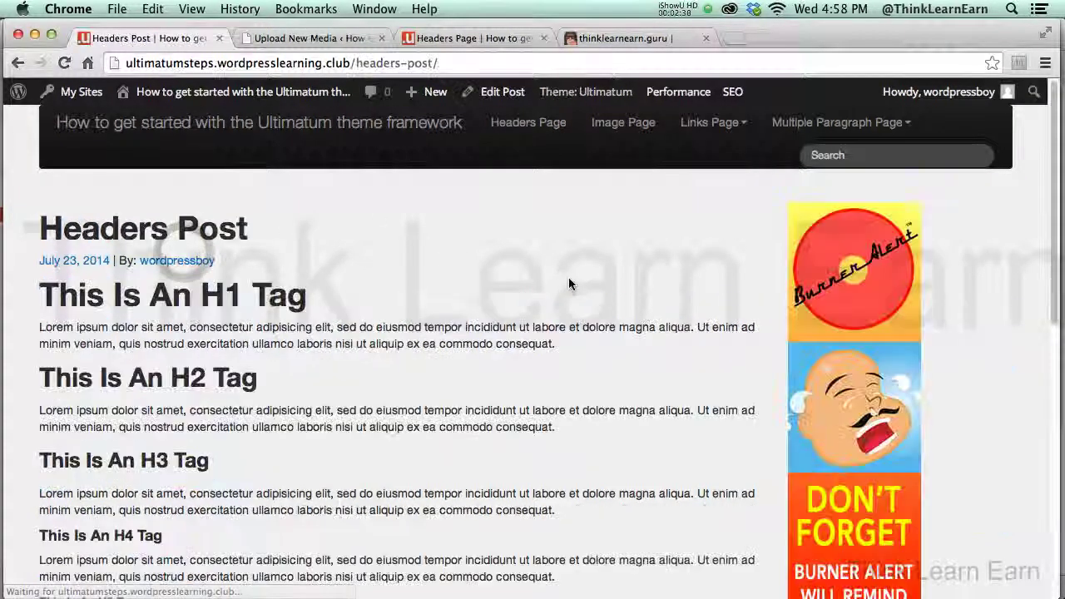
scroll(1032, 291, "down", 3)
scroll(582, 221, "up", 3)
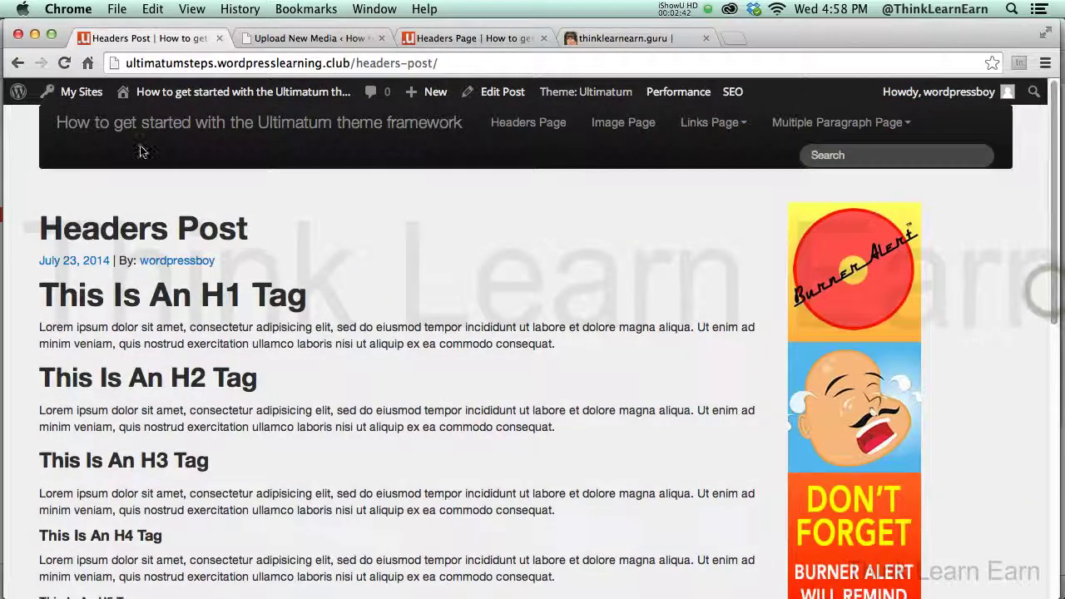
left_click(17, 62)
Check the Multiple Paragraph Post, then open the Image Post and scroll to its Burner Alert ads.
left_click_drag(1061, 257, 663, 495)
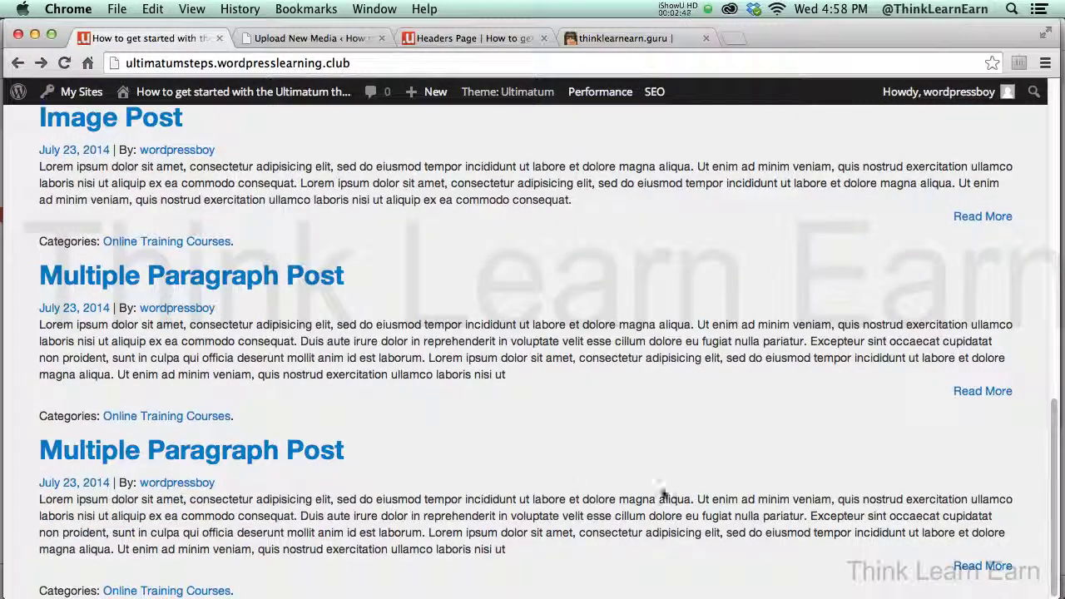
left_click(305, 452)
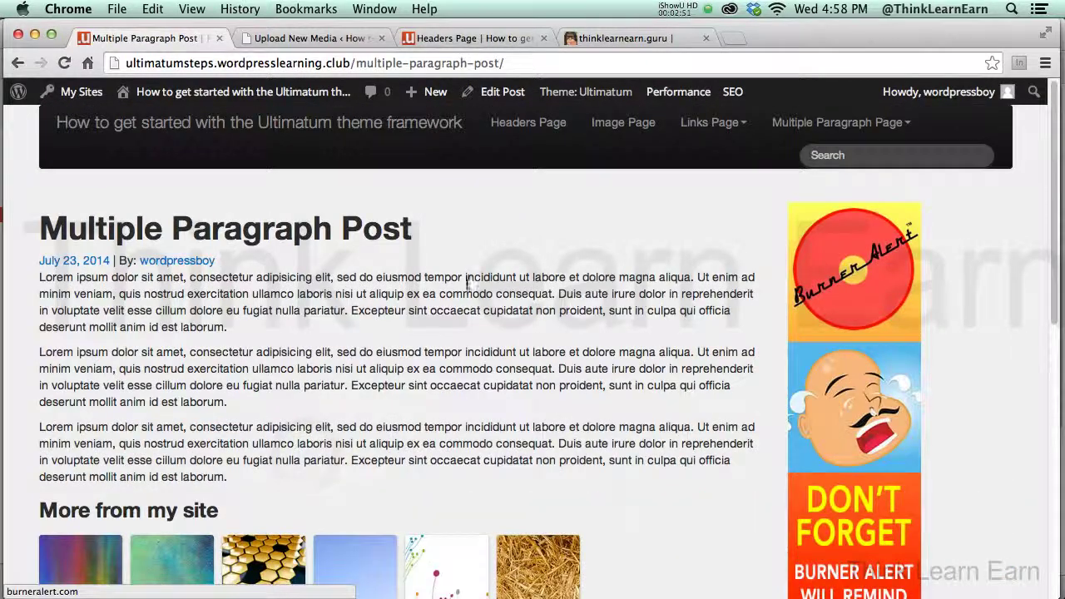
left_click(17, 63)
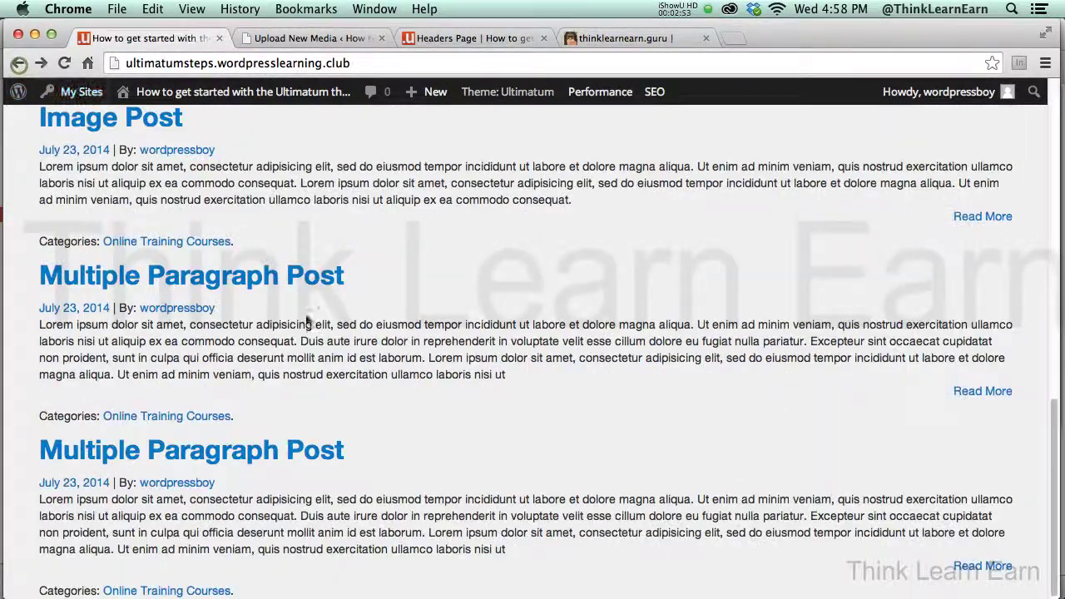
left_click(124, 118)
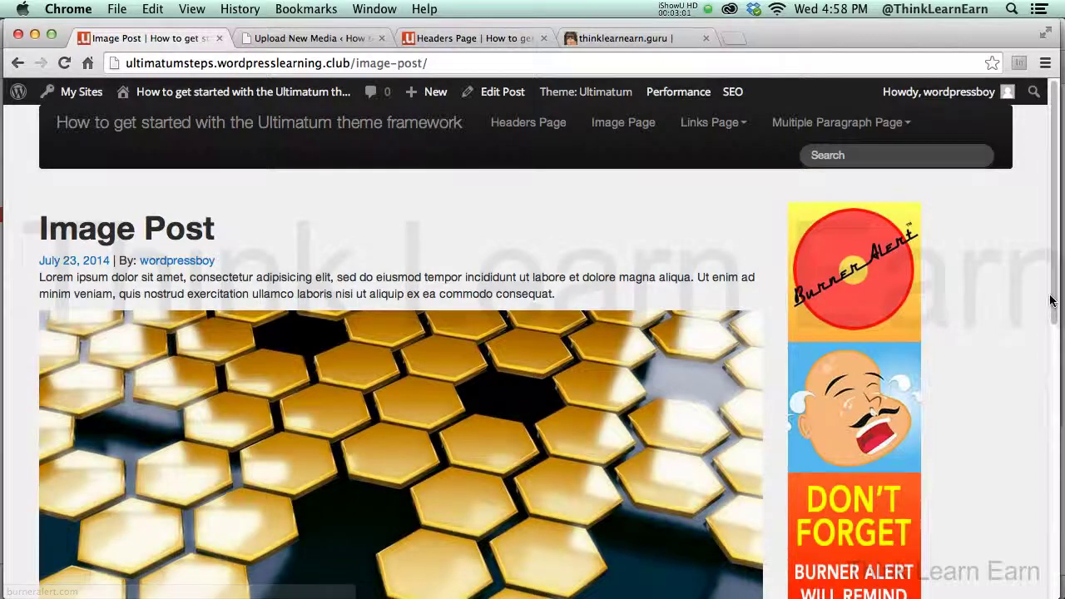
left_click_drag(1053, 300, 1049, 499)
scroll(1050, 499, "down", 3)
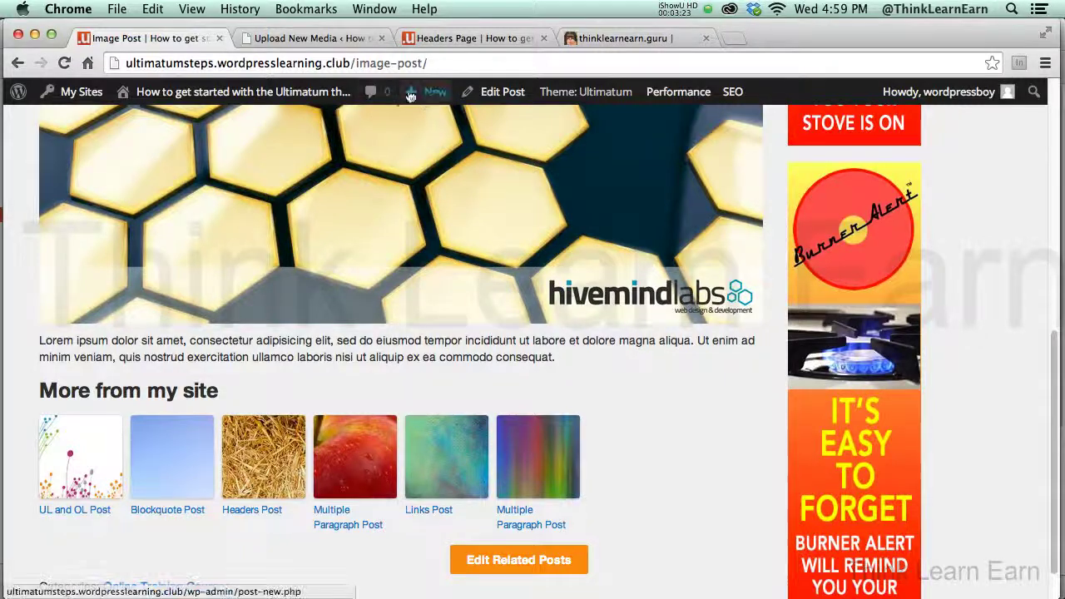
On the ThinkLearnEarn site, open Get A Better Deal and scroll the coupons article.
left_click(618, 38)
left_click_drag(1051, 242, 1061, 218)
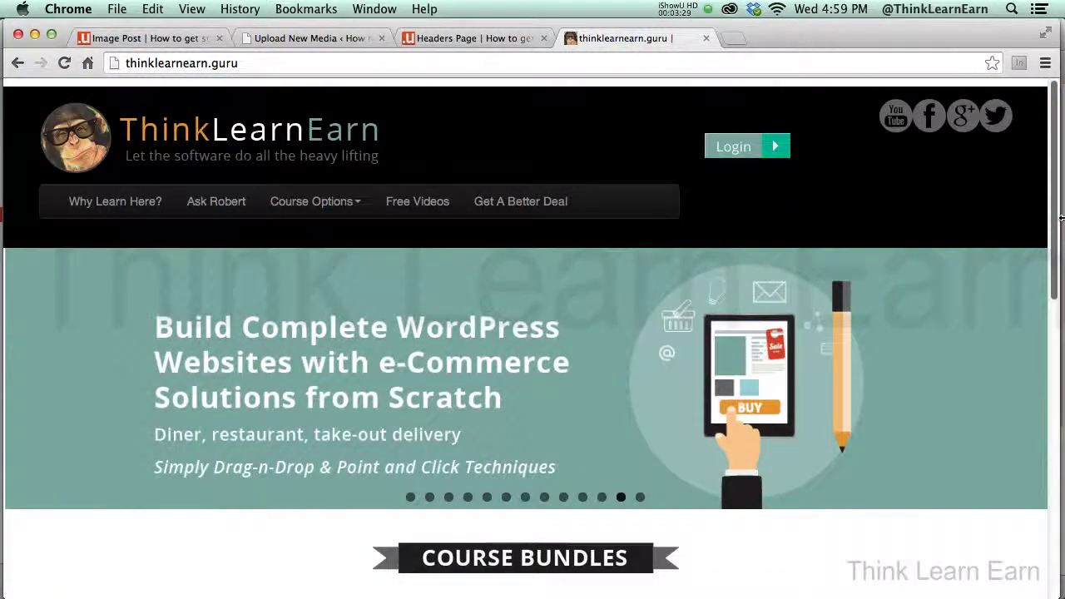
left_click(524, 201)
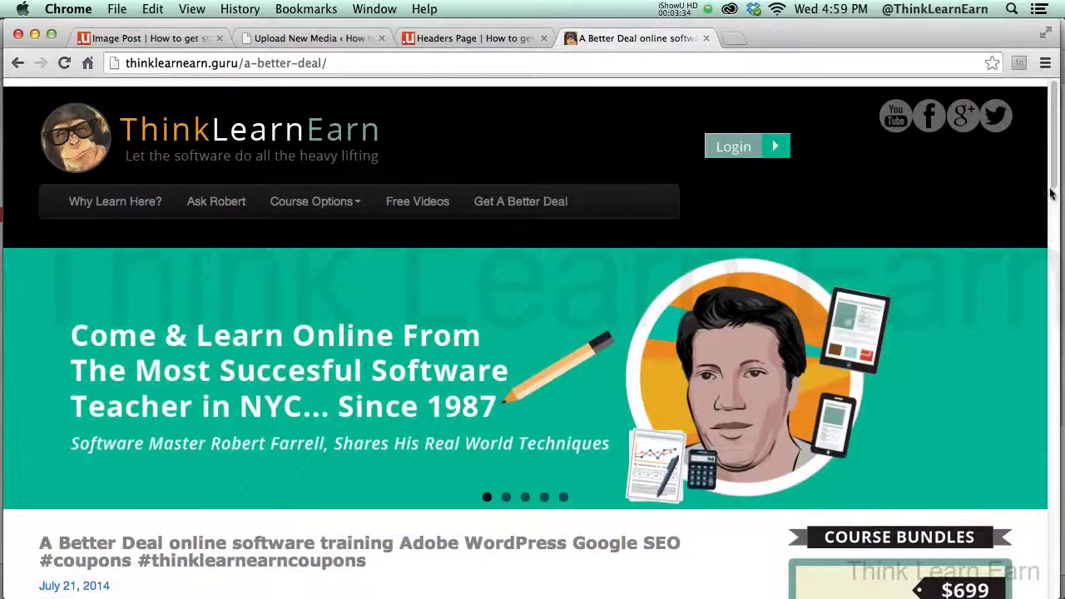
left_click_drag(1051, 193, 1038, 117)
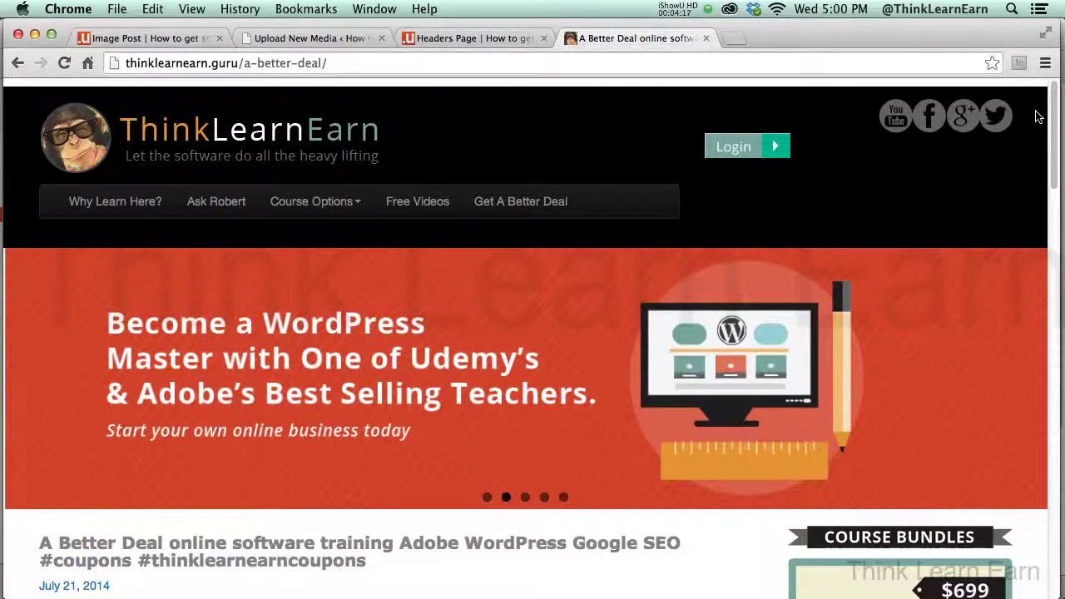
Glance at the Headers Page, then return to the Image Post scrolled to the top.
left_click(481, 39)
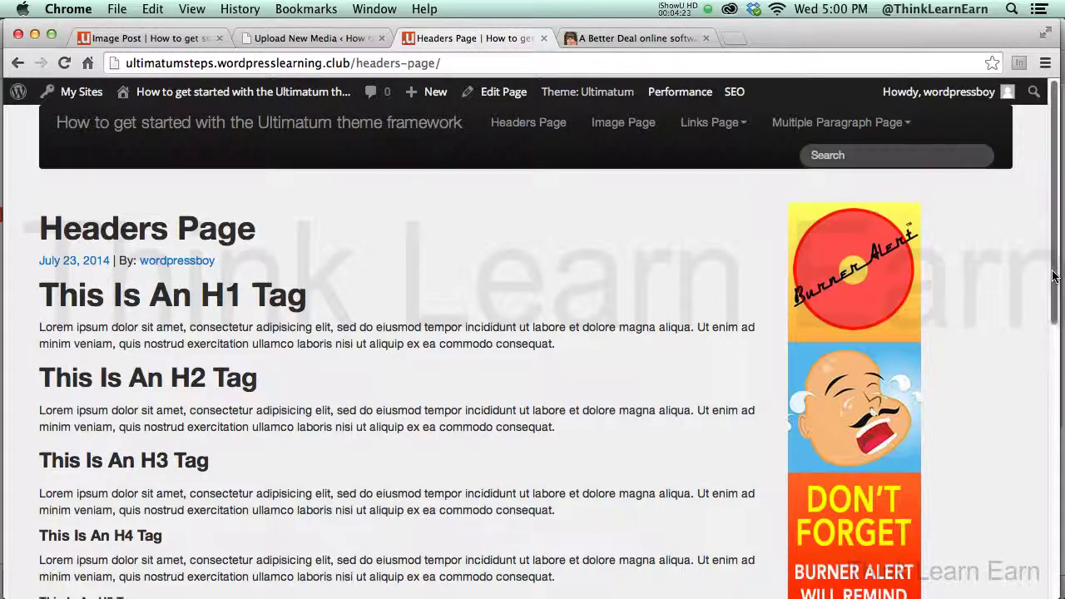
mouse_move(1052, 265)
left_mouse_down()
mouse_move(1058, 340)
mouse_move(1054, 265)
left_mouse_up()
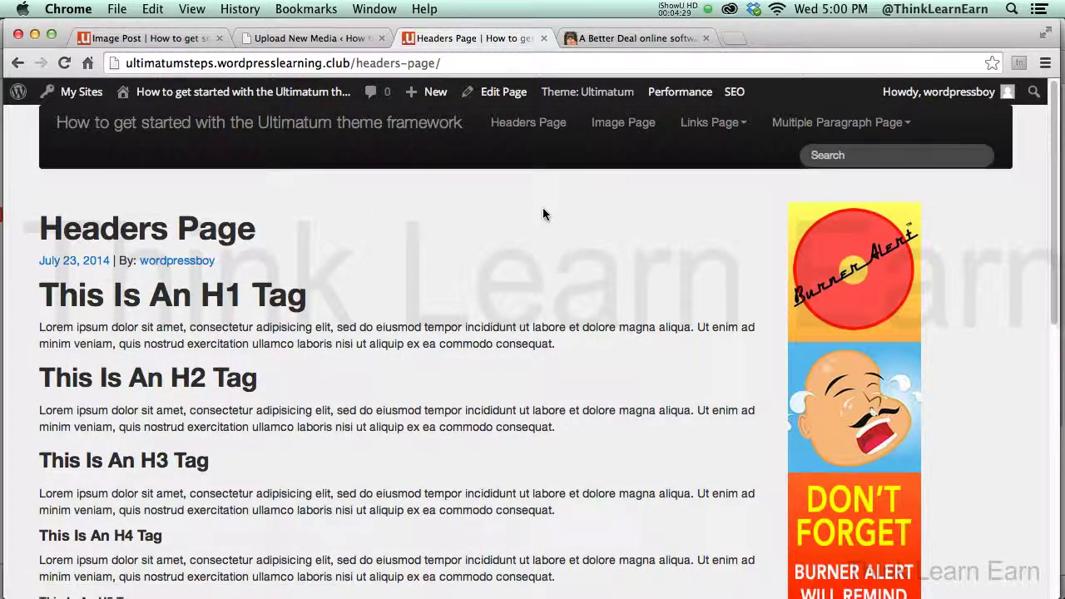
left_click_drag(1055, 264, 1058, 240)
left_click(118, 41)
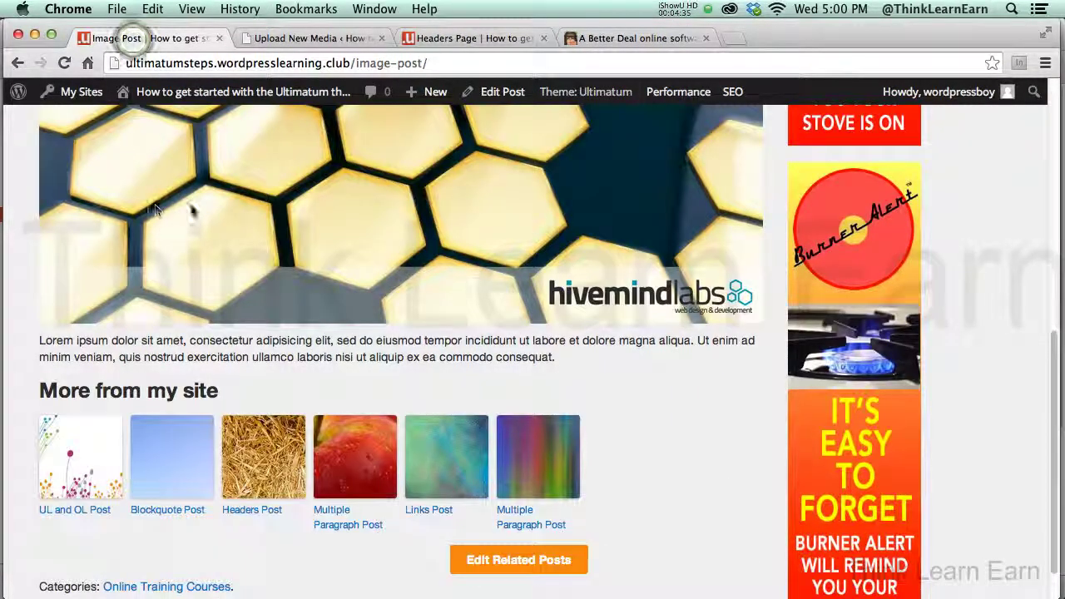
left_click_drag(1049, 345, 1023, 144)
scroll(1014, 133, "up", 3)
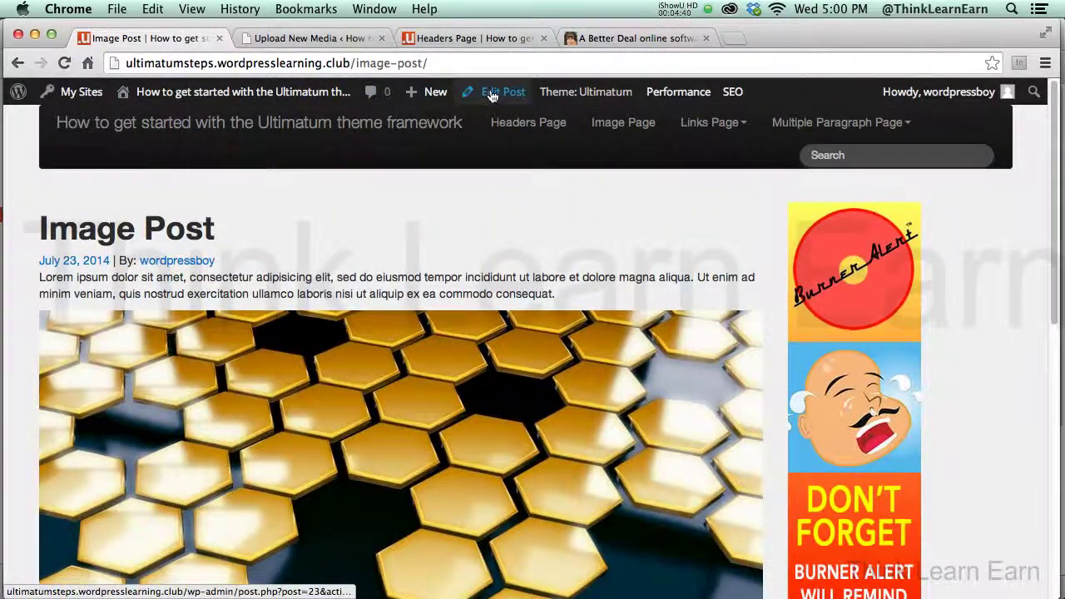
Set the Image Post's Layout Selection to Full Width Layout and update the post.
left_click(493, 95)
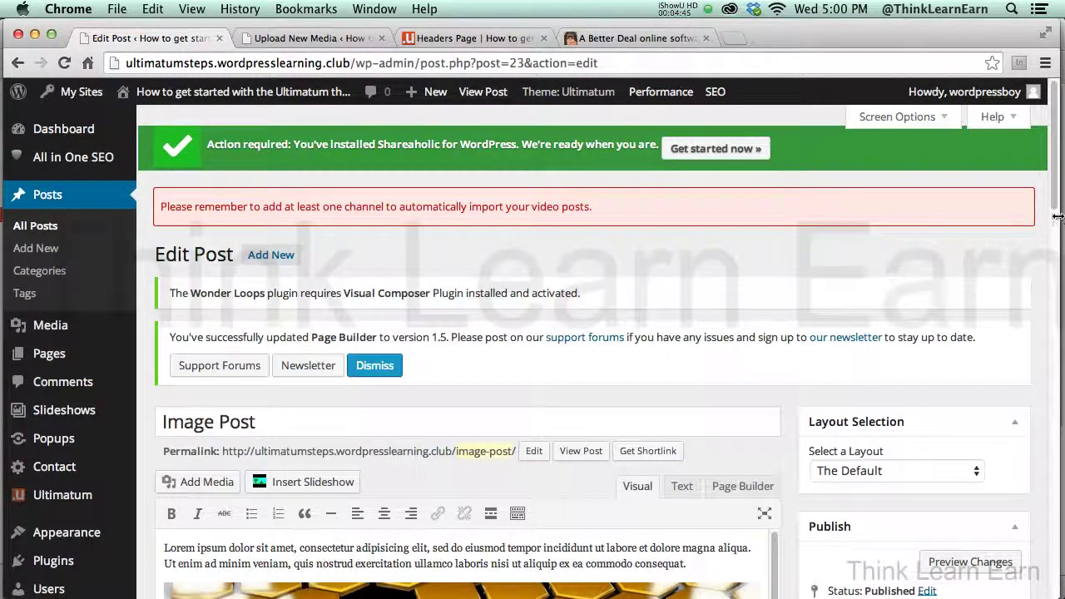
scroll(971, 242, "down", 5)
left_click(954, 219)
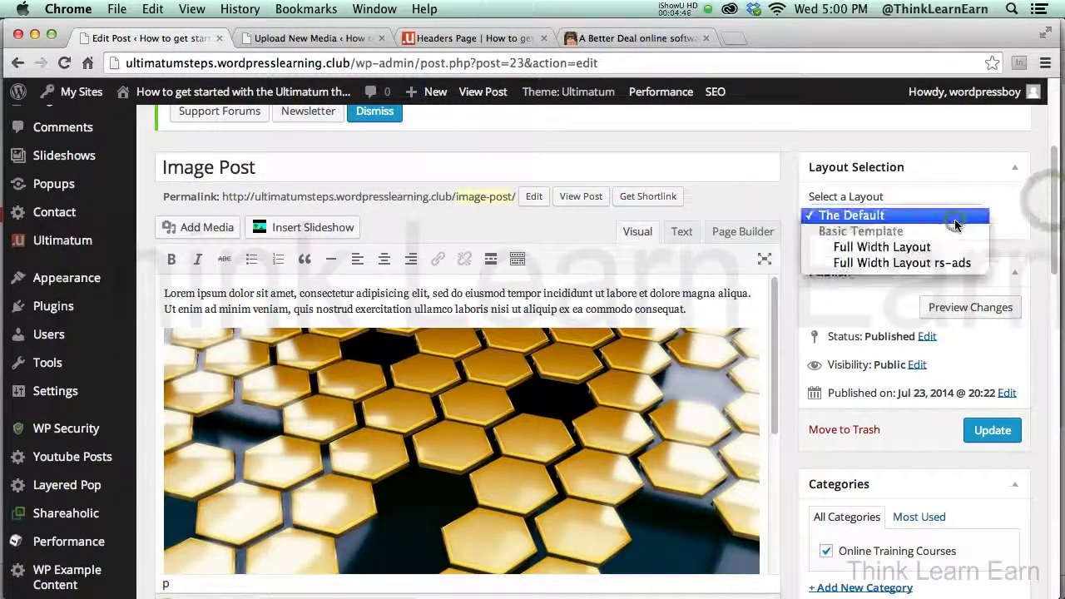
left_click(932, 247)
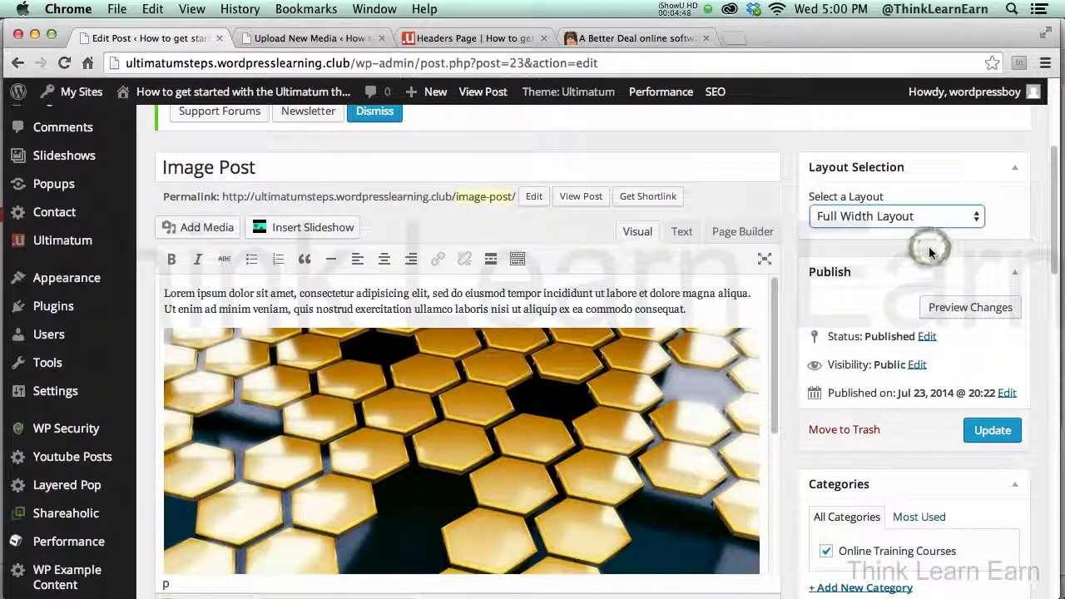
left_click(993, 430)
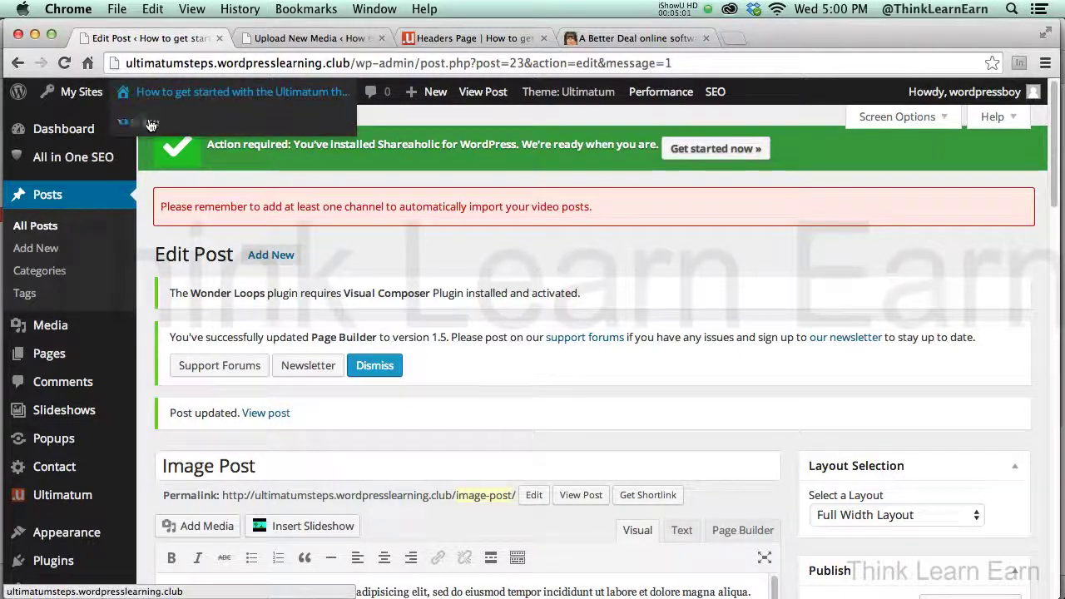
View the live Headers Post with its ad sidebar, then go back home.
left_click(150, 117)
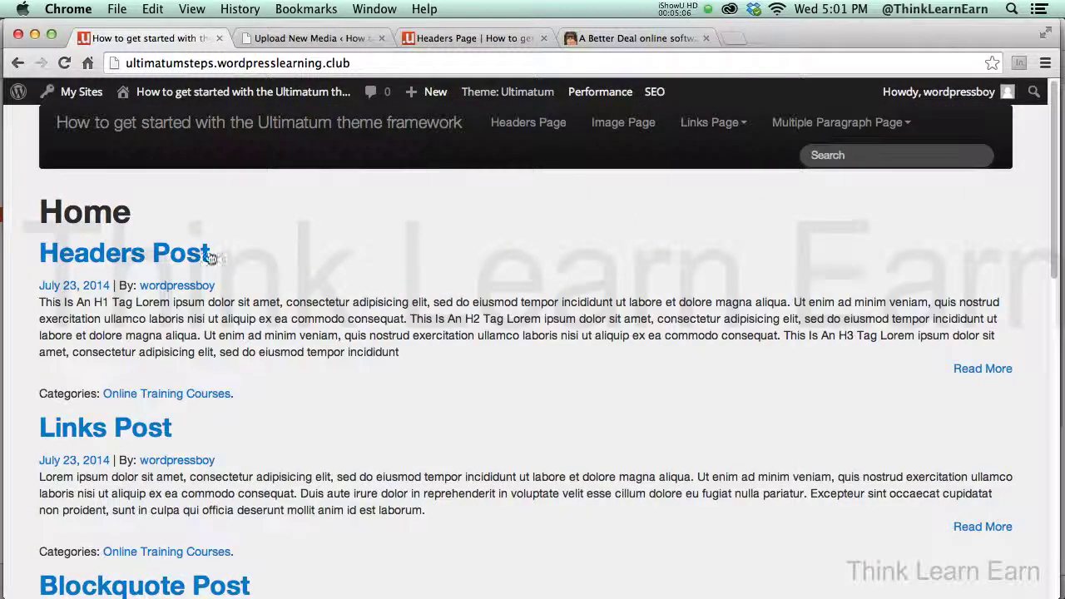
left_click(211, 257)
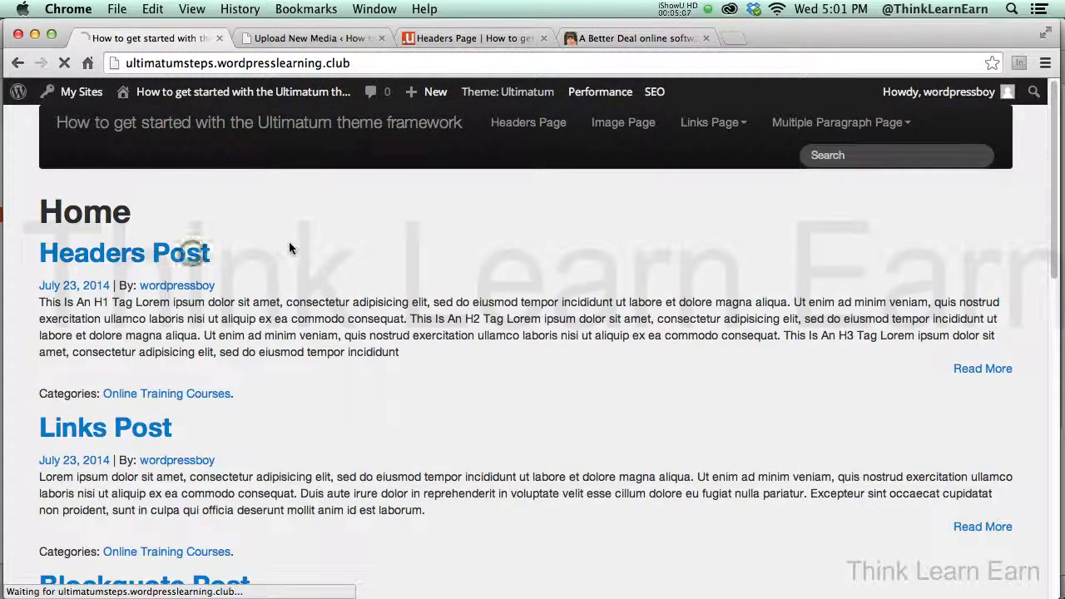
left_click(18, 62)
Open the Image Post and scroll to confirm it spans full width with no ad sidebar.
left_click_drag(1051, 257, 1058, 529)
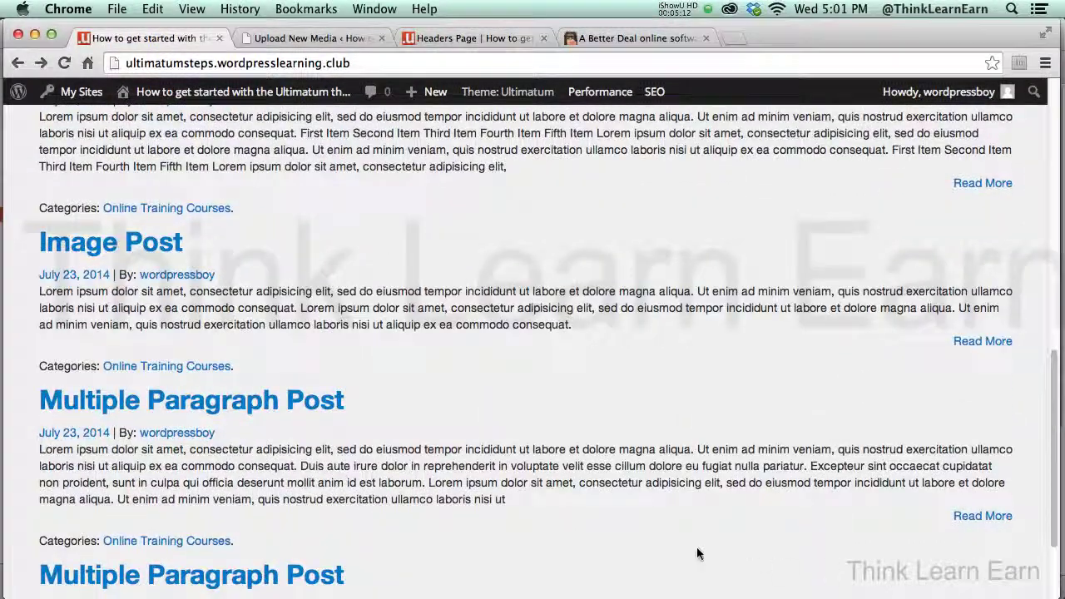
left_click(172, 248)
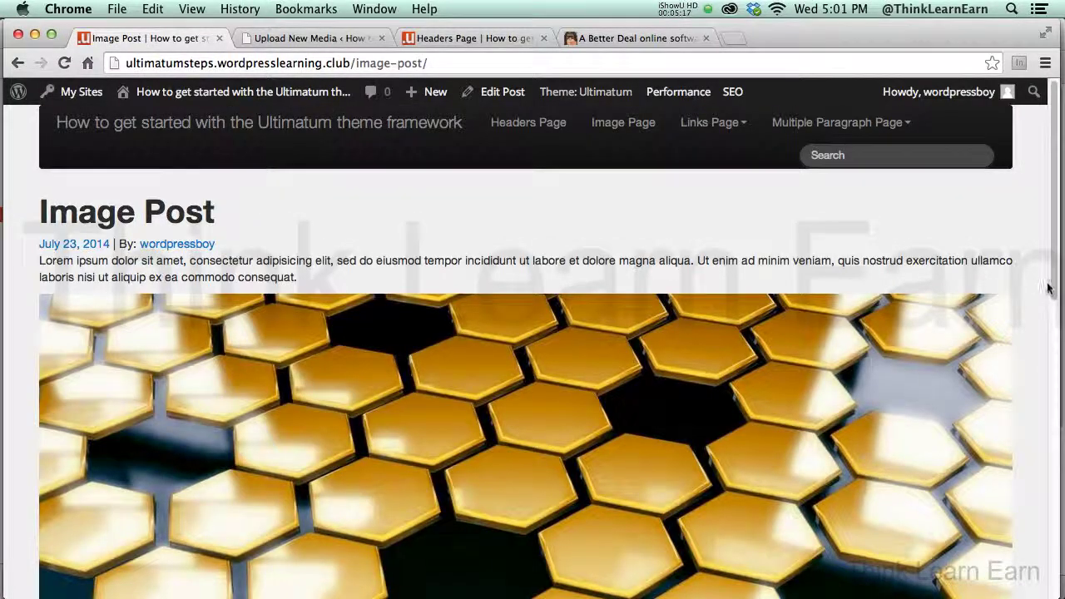
scroll(1048, 287, "down", 5)
left_click_drag(1048, 287, 1055, 249)
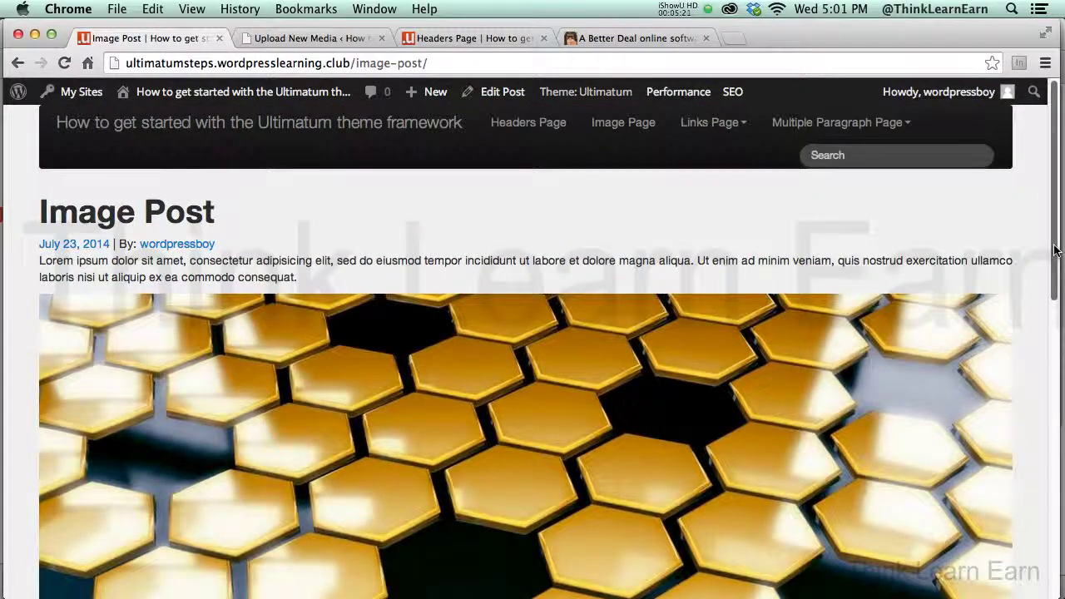
mouse_move(1052, 270)
left_mouse_down()
mouse_move(1056, 391)
mouse_move(1050, 251)
left_mouse_up()
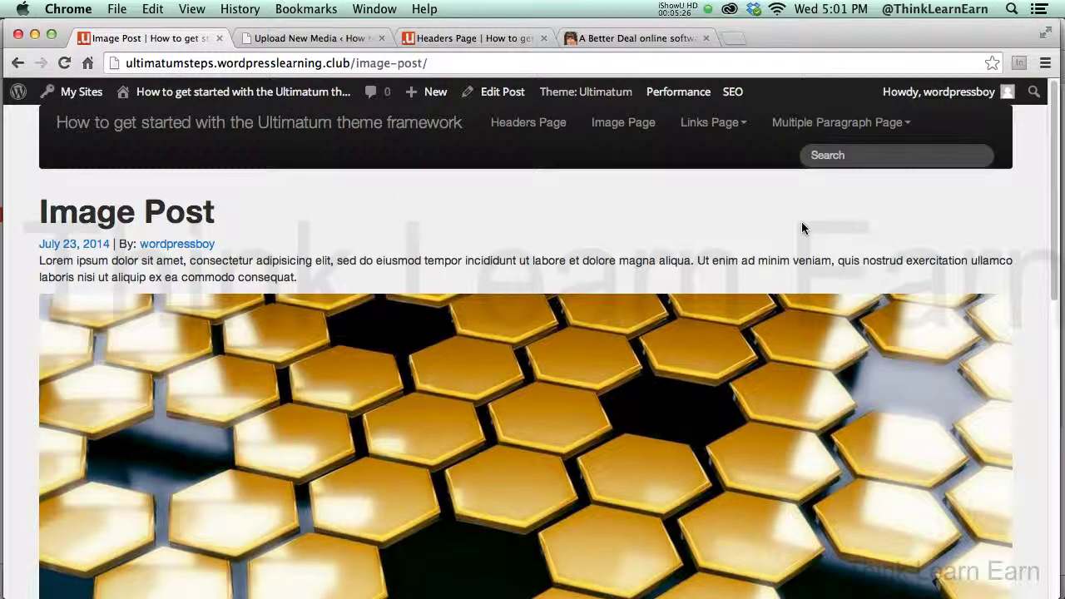
left_click_drag(1054, 258, 1055, 196)
From the Dashboard, go to Ultimatum Templates and the Basic Template's layouts.
mouse_move(75, 100)
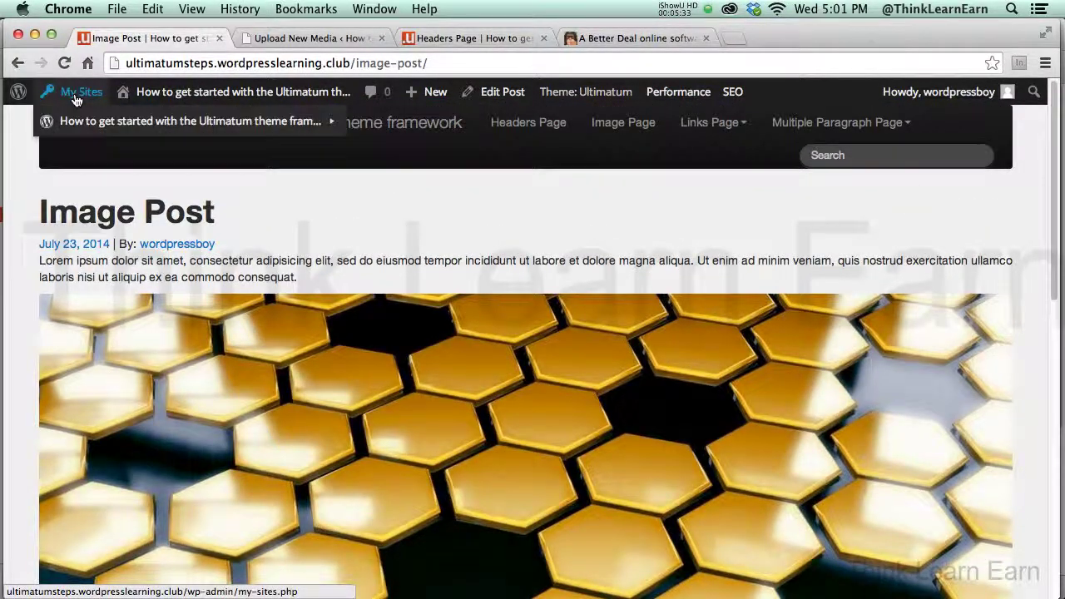
mouse_move(145, 93)
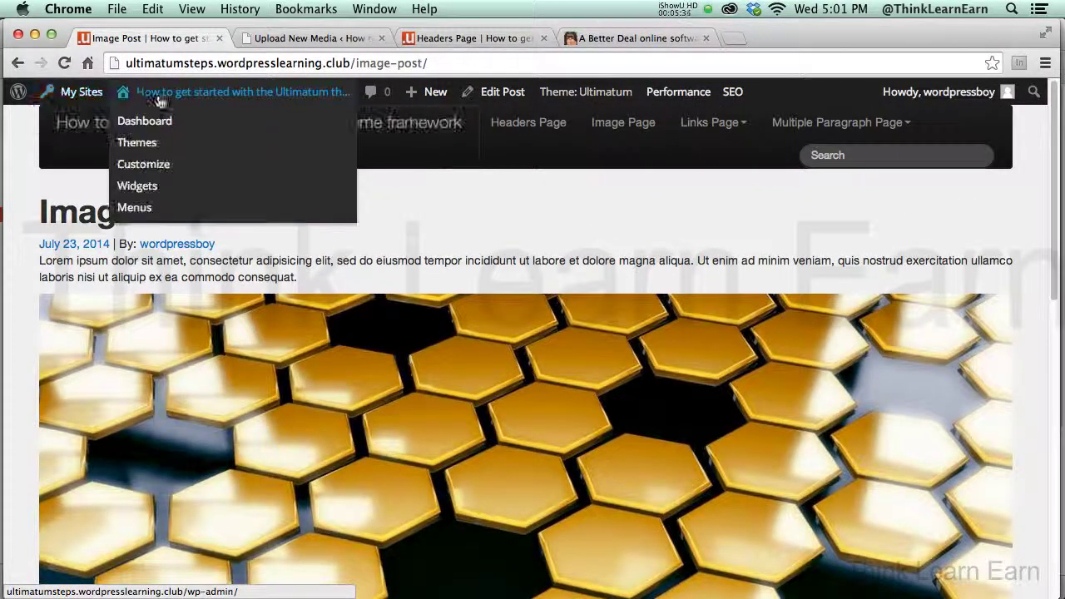
left_click(153, 124)
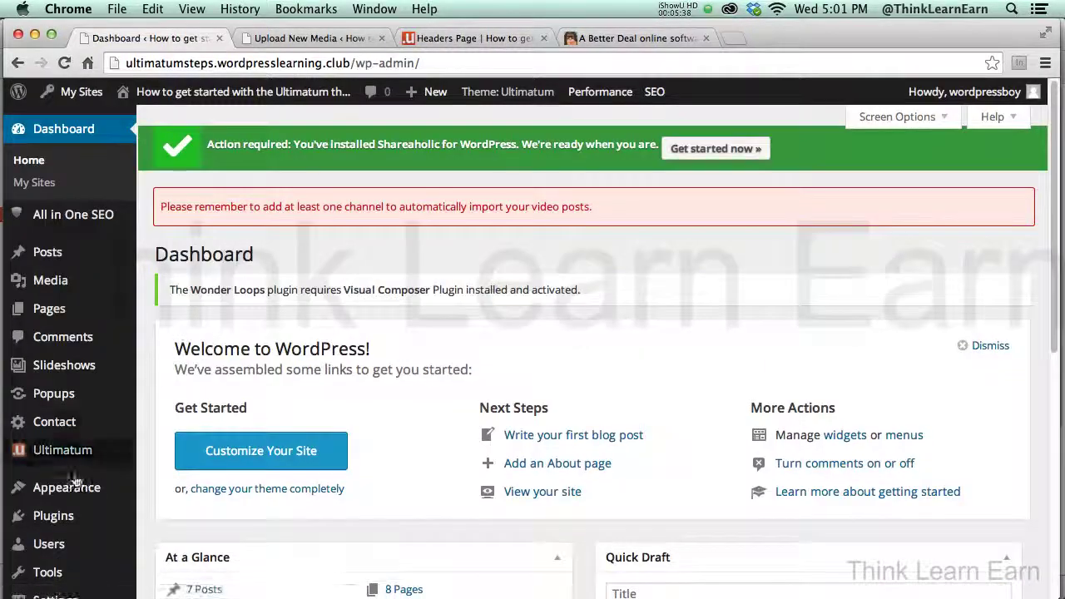
mouse_move(83, 450)
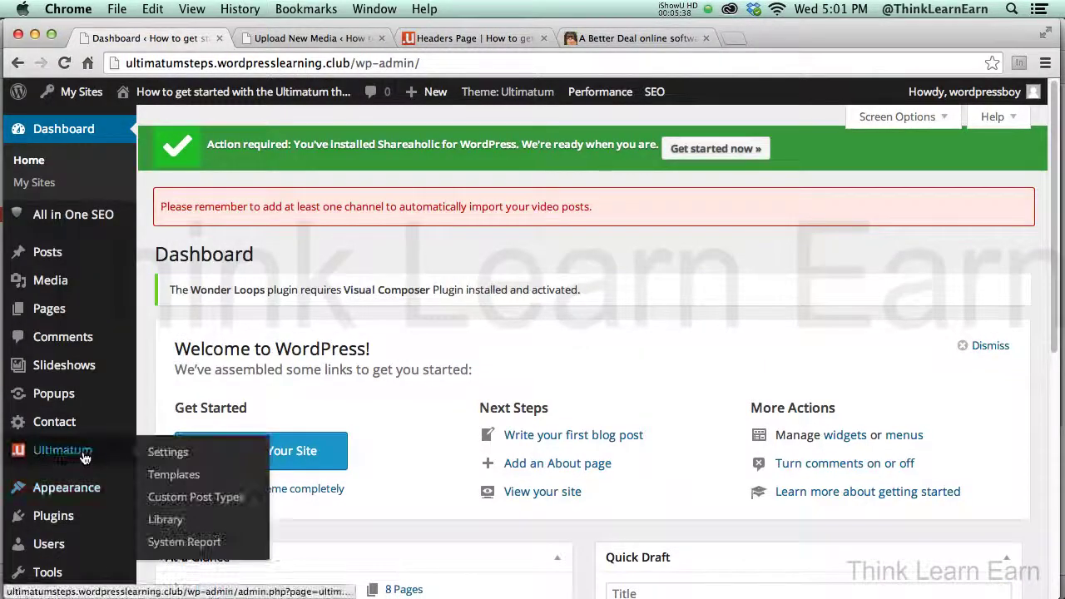
left_click(175, 475)
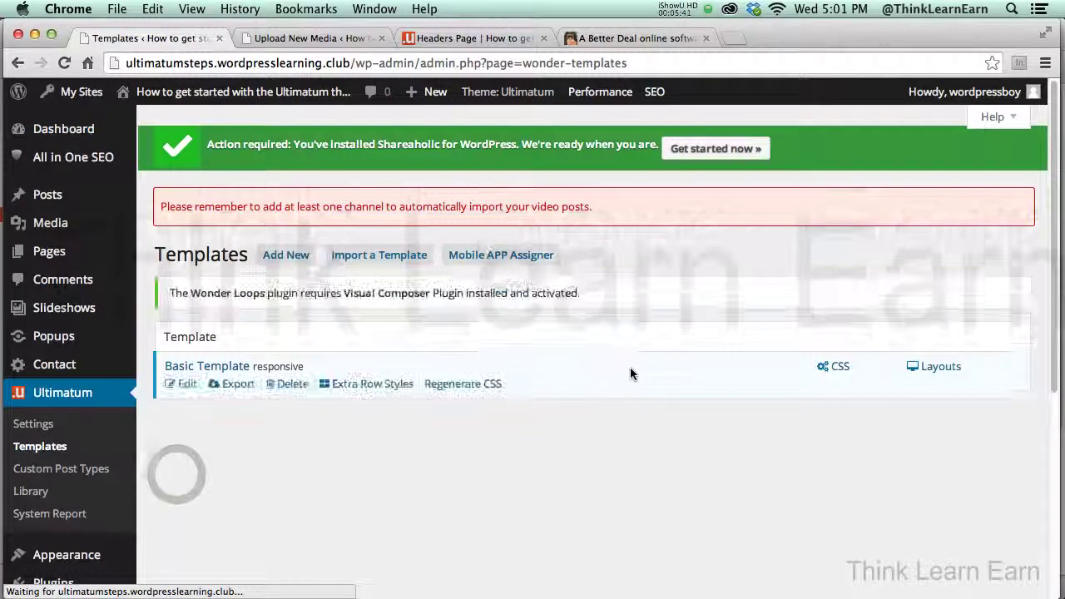
left_click(940, 374)
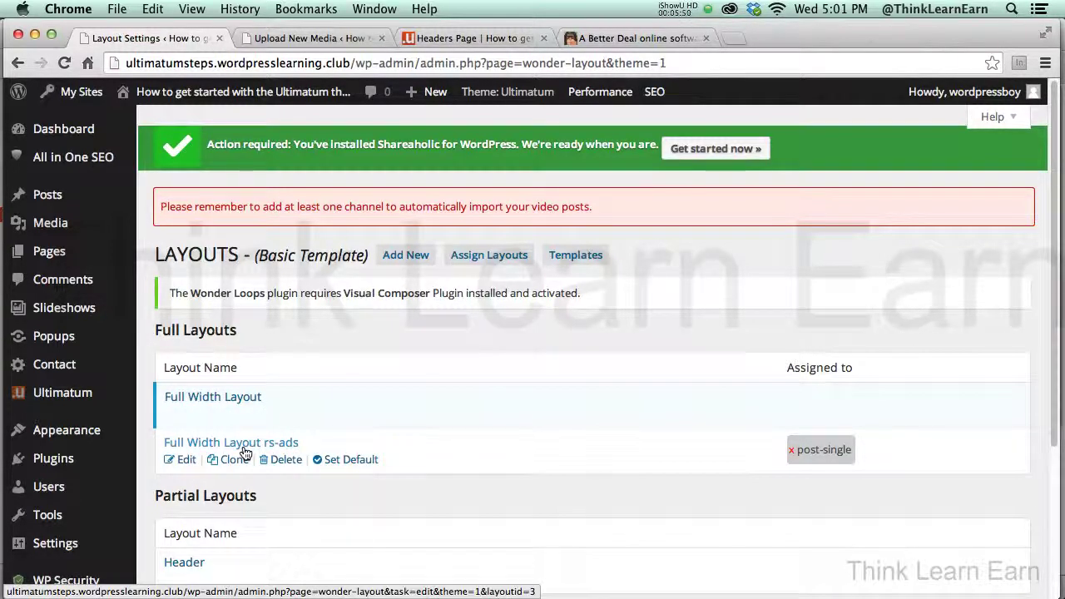
Clone the Full Width Layout rs-ads layout and open the copy for editing.
left_click(184, 460)
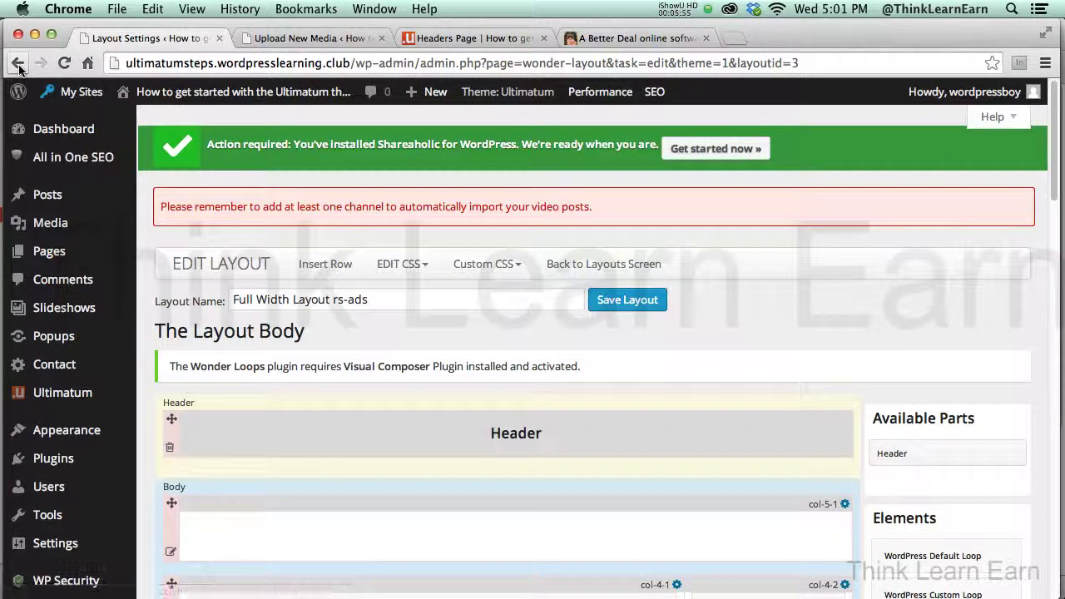
left_click(18, 63)
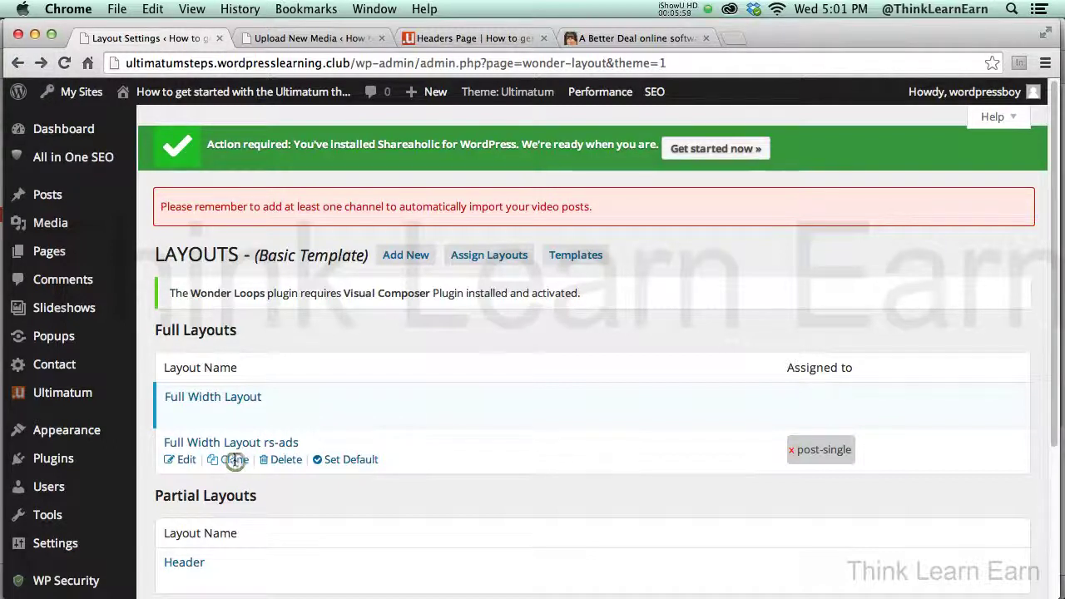
left_click(235, 459)
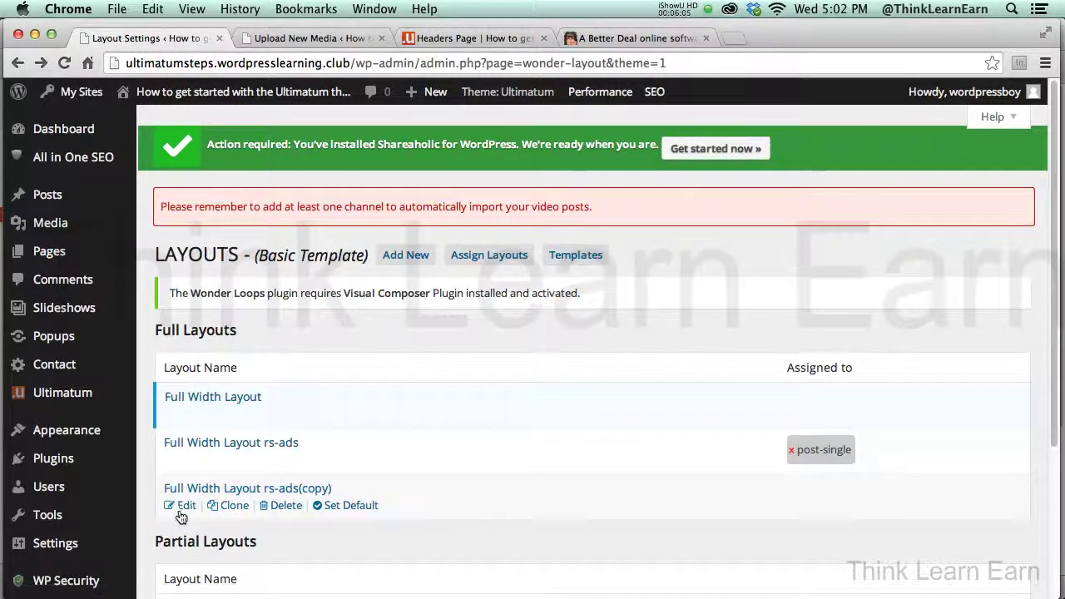
left_click(185, 507)
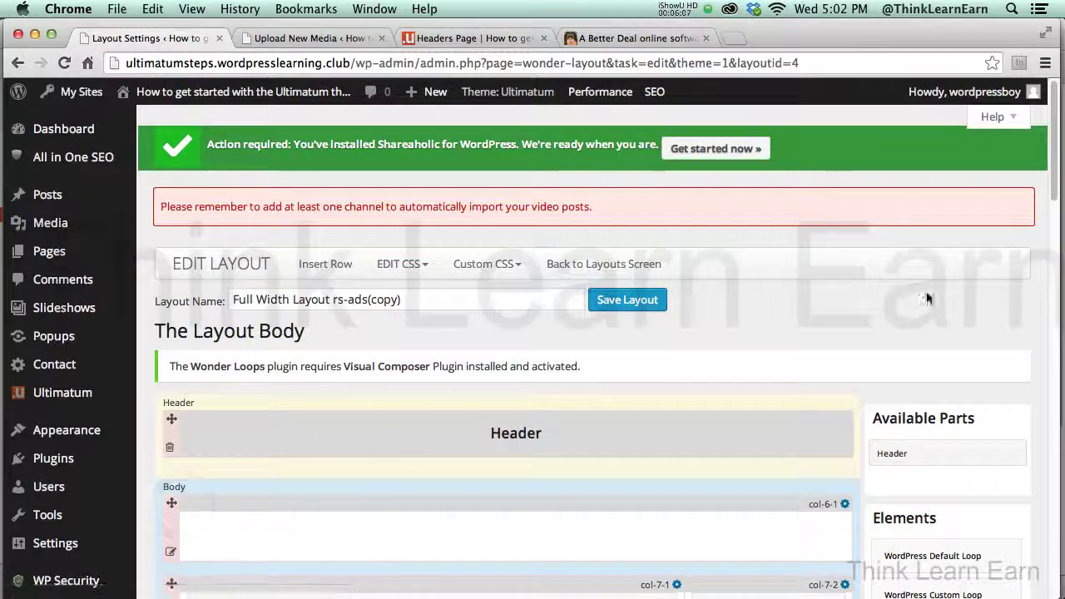
Rename the copy to 'Full Width Layout bottom-ads' and save the layout.
left_click_drag(1054, 199, 1055, 285)
scroll(549, 224, "up", 7)
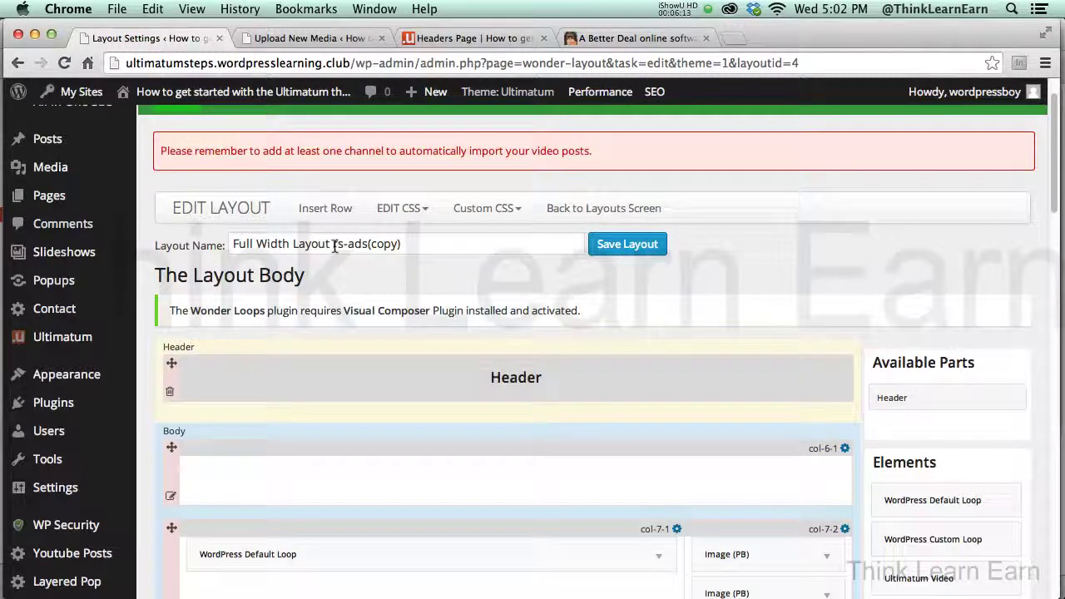
left_click_drag(336, 247, 451, 232)
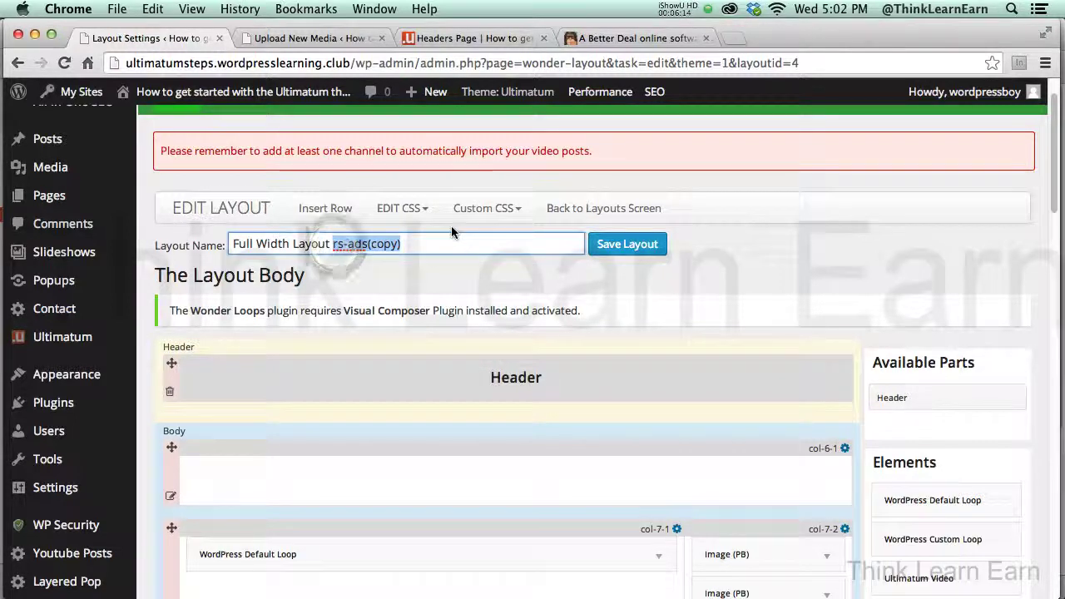
type("bittom-ads")
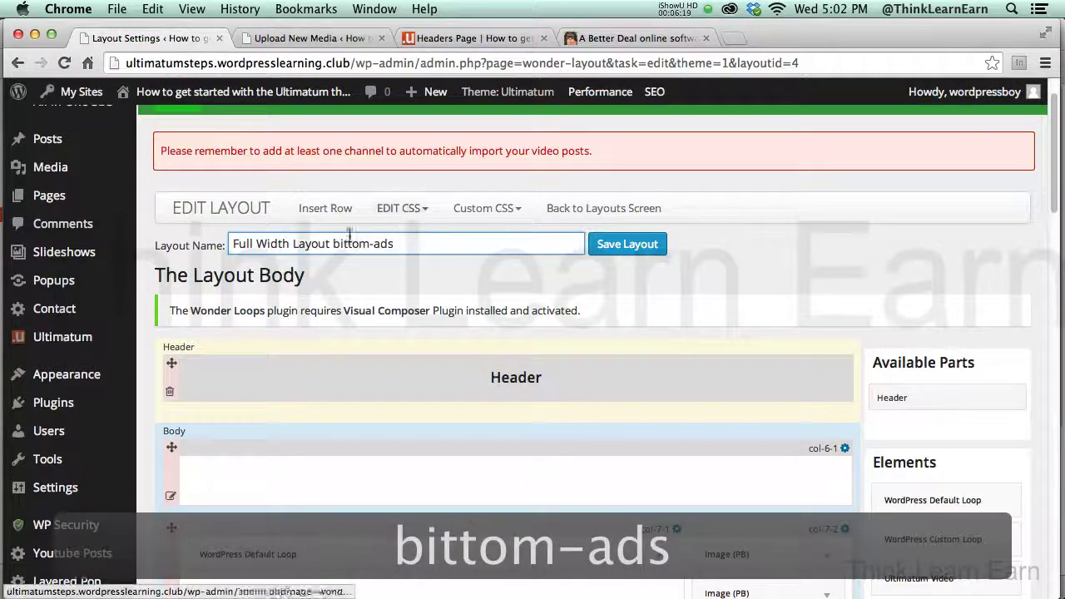
left_click(344, 243)
key("BackSpace")
type("o")
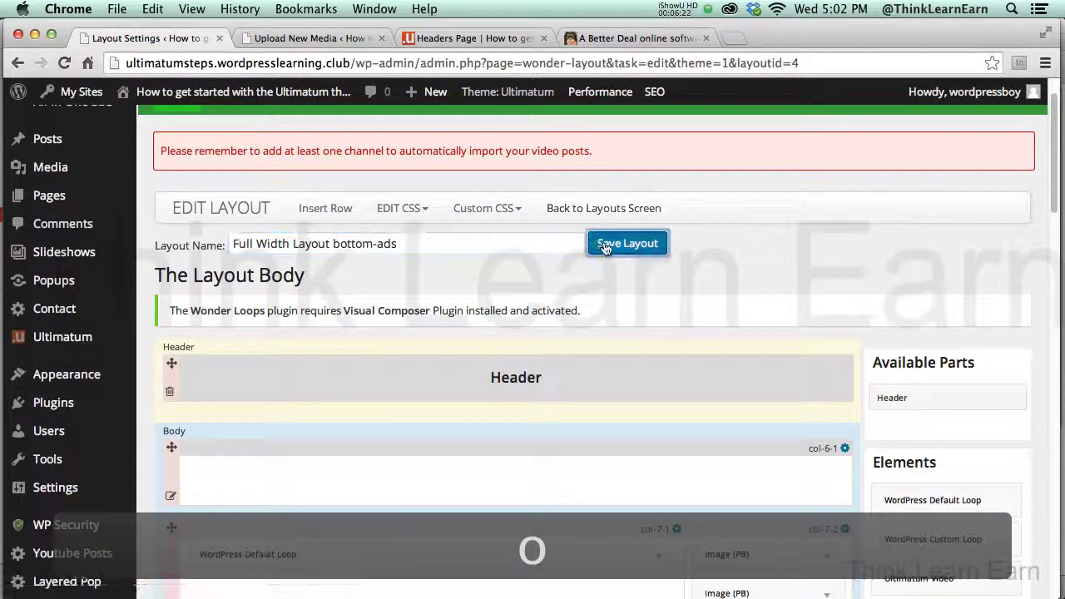
left_click(598, 245)
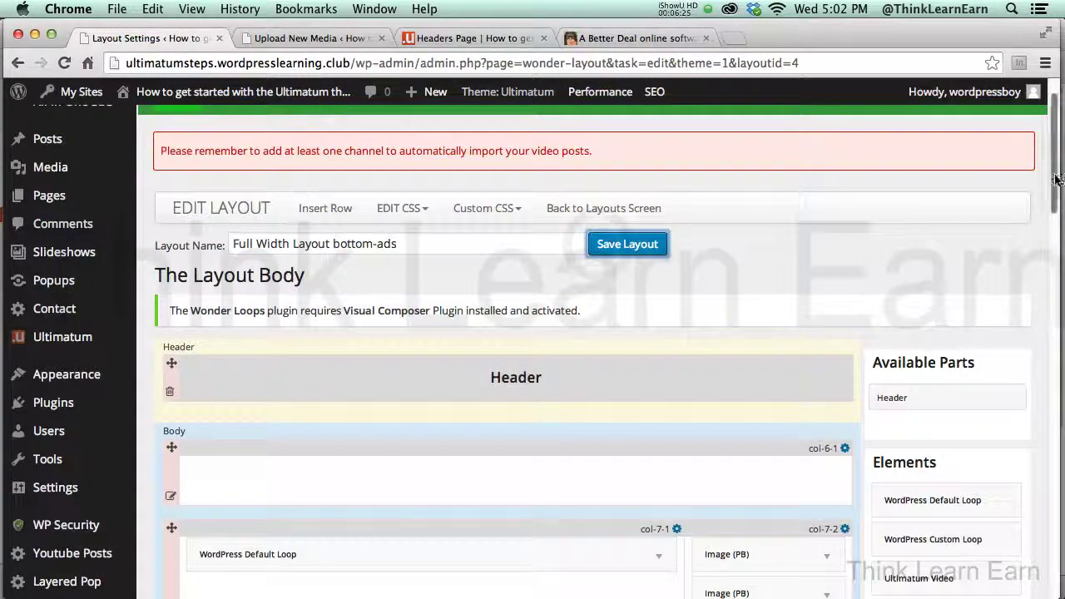
Insert a new 100% Full Width row into the layout.
left_click_drag(1054, 171, 1058, 210)
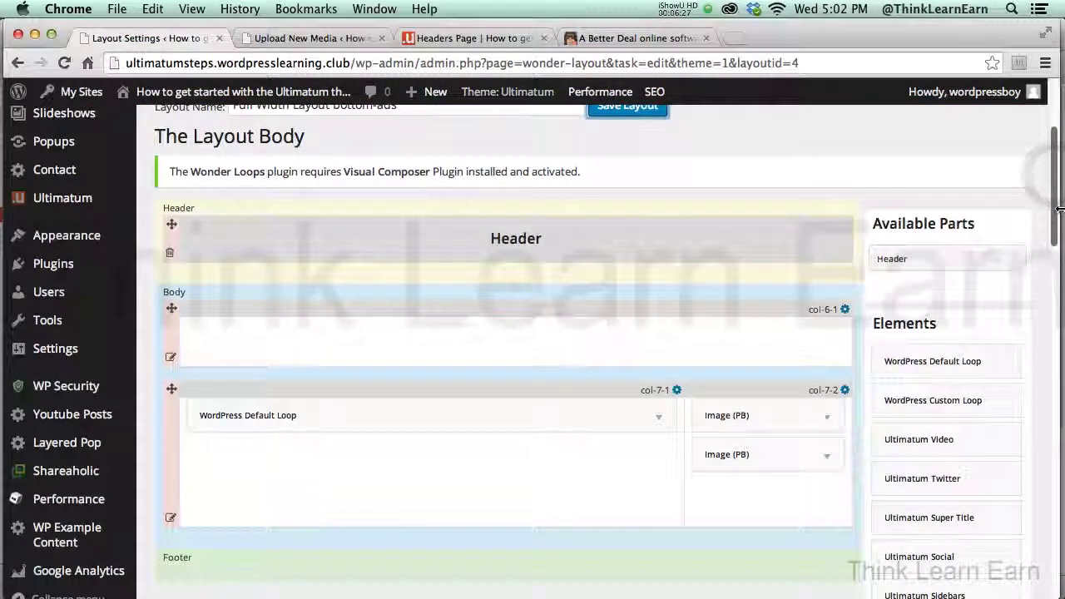
scroll(881, 291, "up", 1)
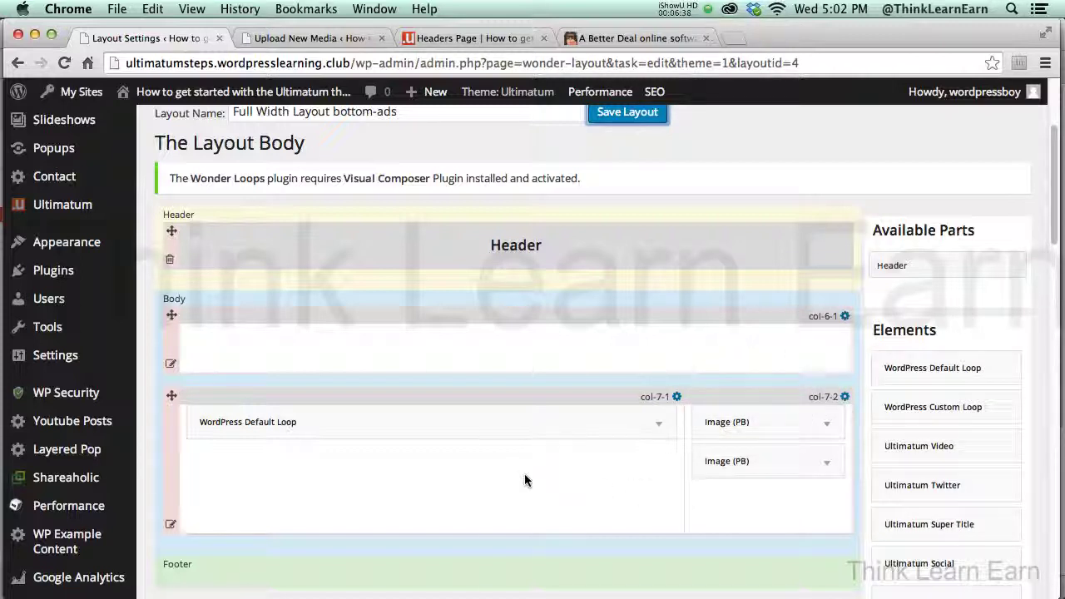
left_click_drag(742, 426, 506, 475)
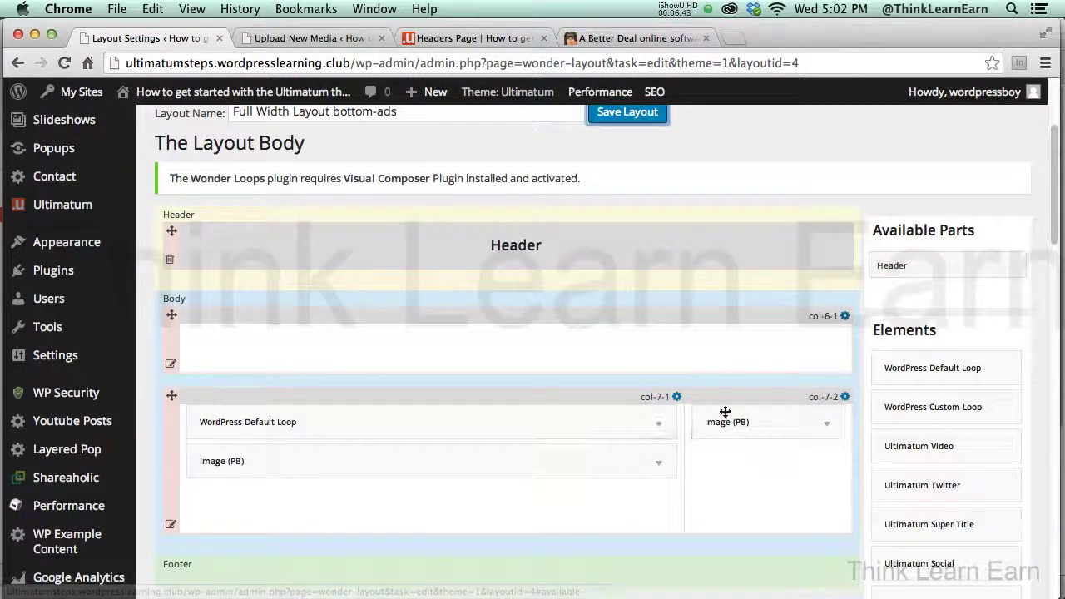
scroll(1053, 233, "up", 3)
left_click(337, 177)
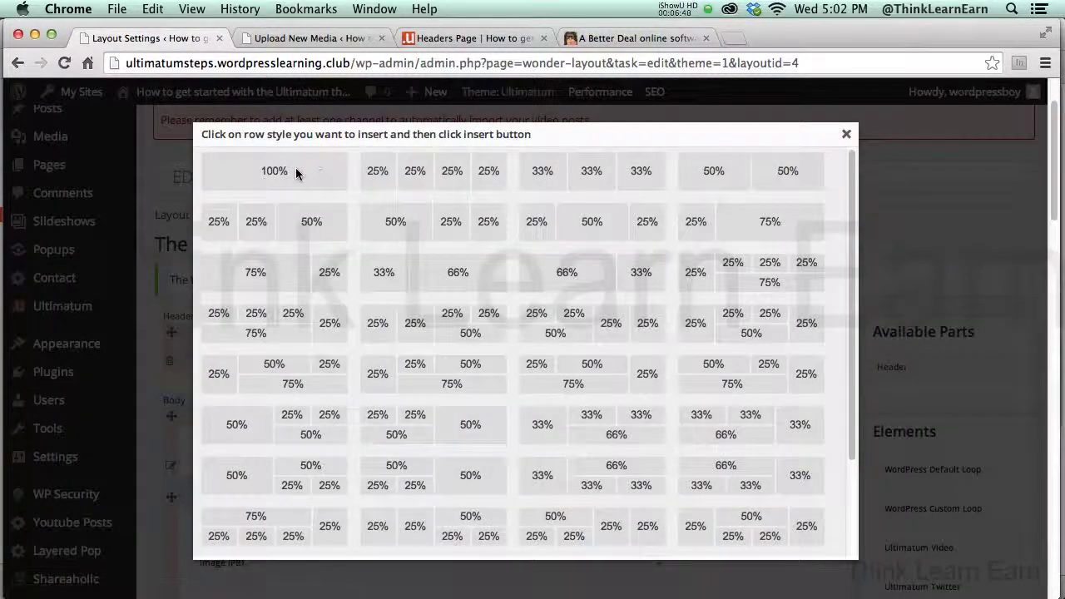
left_click(295, 168)
scroll(850, 416, "down", 5)
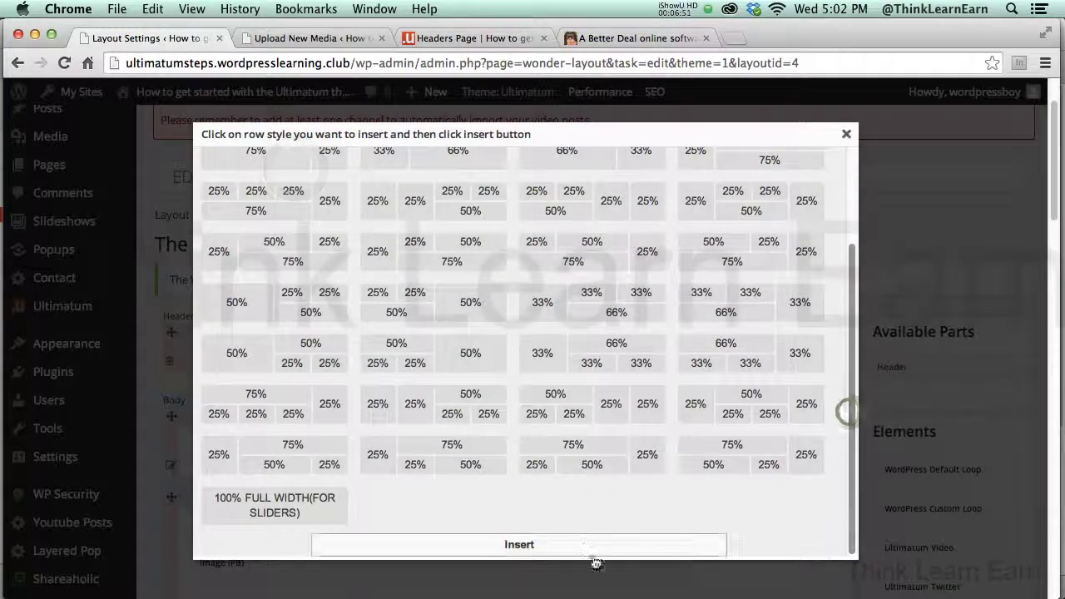
left_click(582, 546)
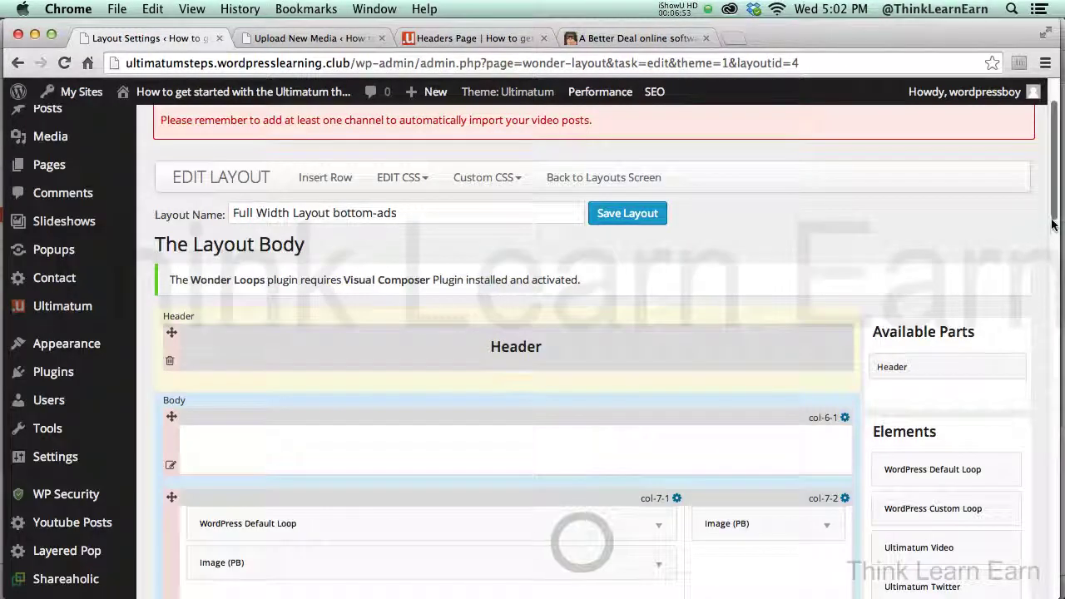
Move the WordPress Default Loop and Image (PB) ad into the new row, then delete Row-7.
scroll(1052, 280, "down", 4)
scroll(1052, 280, "down", 3)
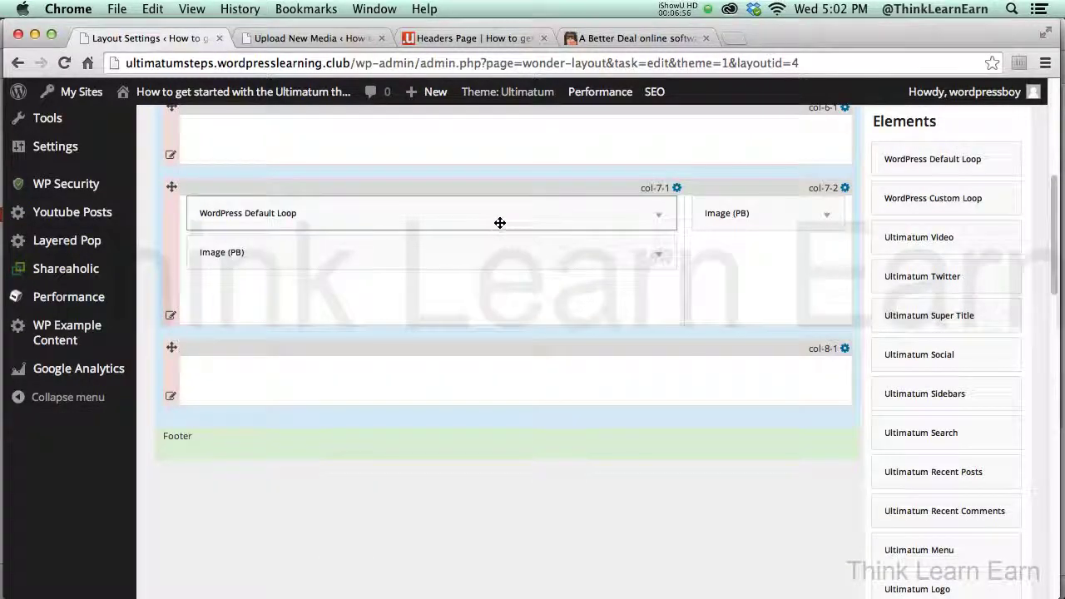
left_click_drag(499, 221, 479, 366)
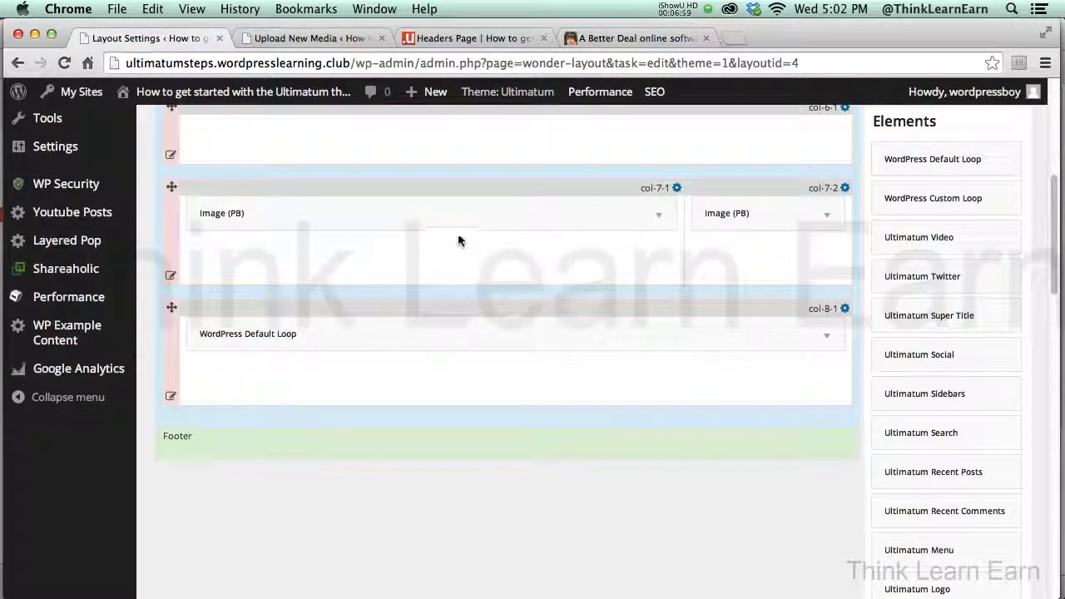
left_click_drag(461, 221, 460, 380)
left_click(171, 277)
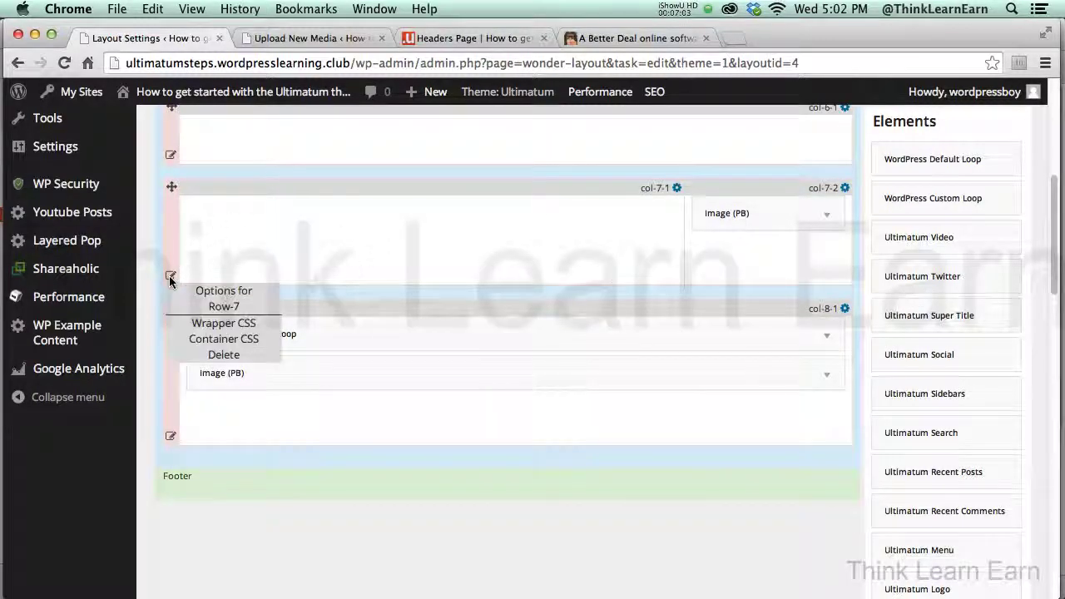
left_click(223, 354)
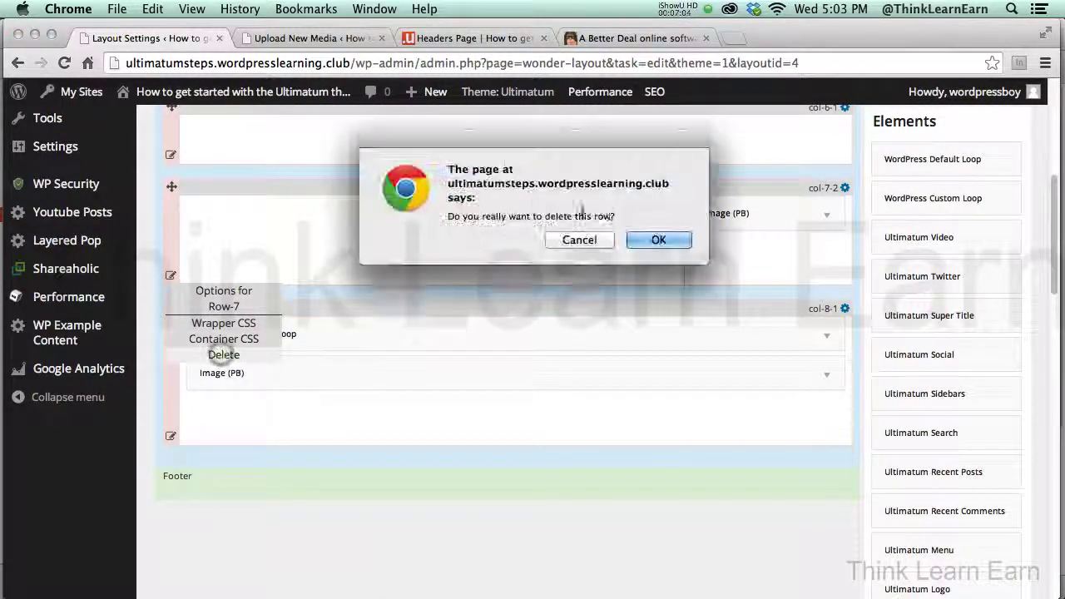
left_click(659, 240)
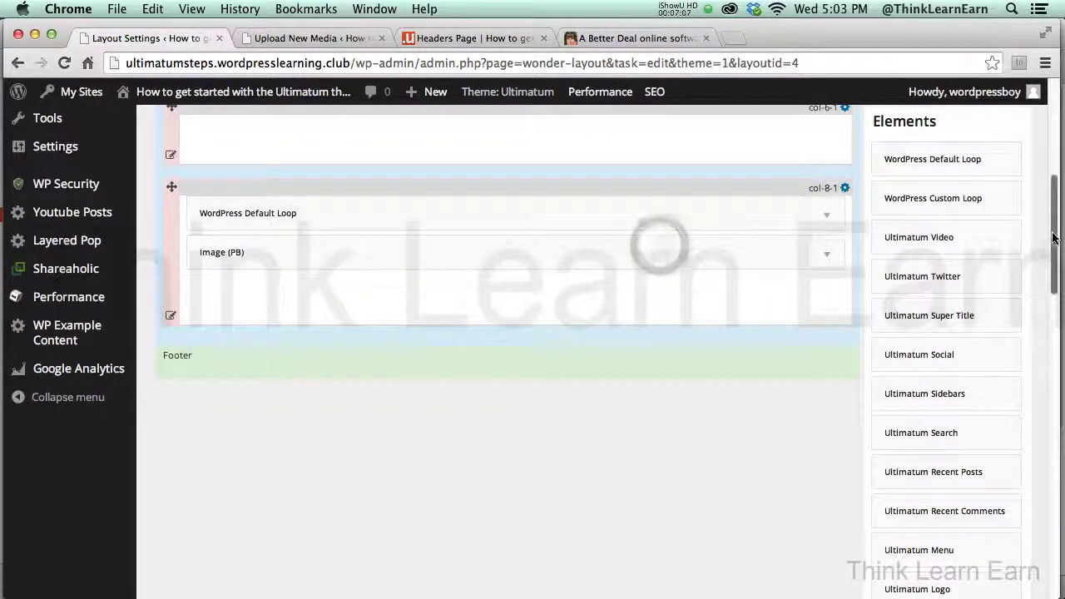
Expand the Image (PB) element to review its settings.
left_click_drag(1056, 242, 1058, 197)
scroll(1056, 208, "up", 3)
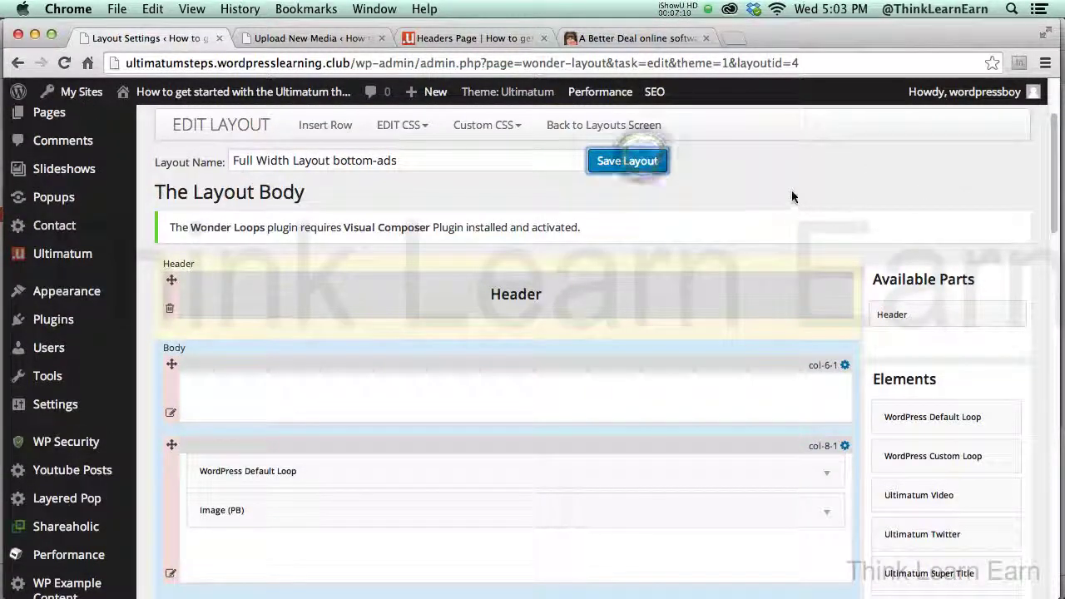
scroll(1054, 212, "down", 4)
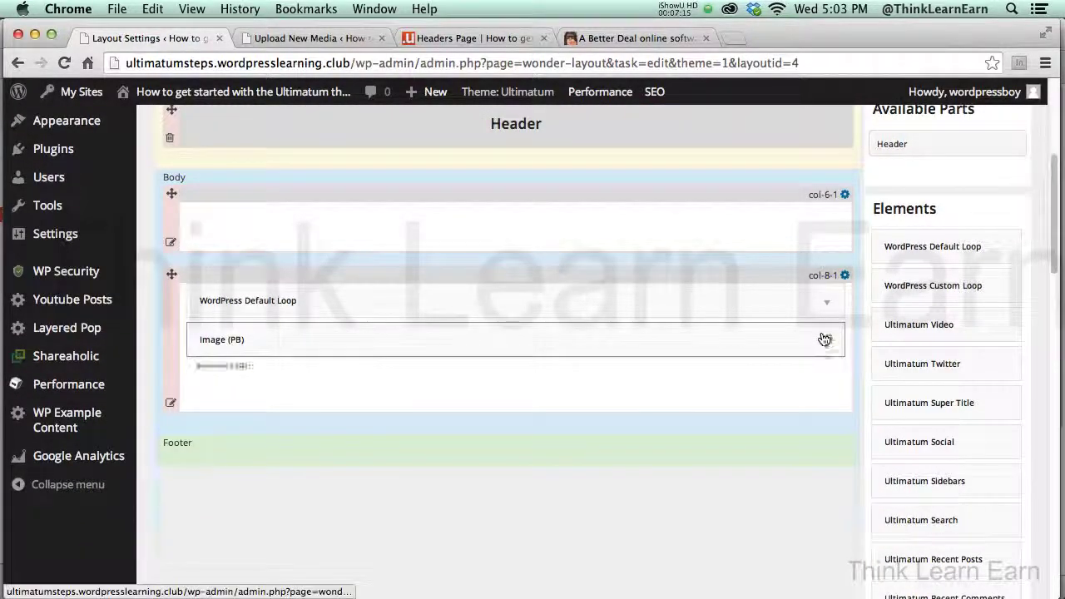
left_click(829, 345)
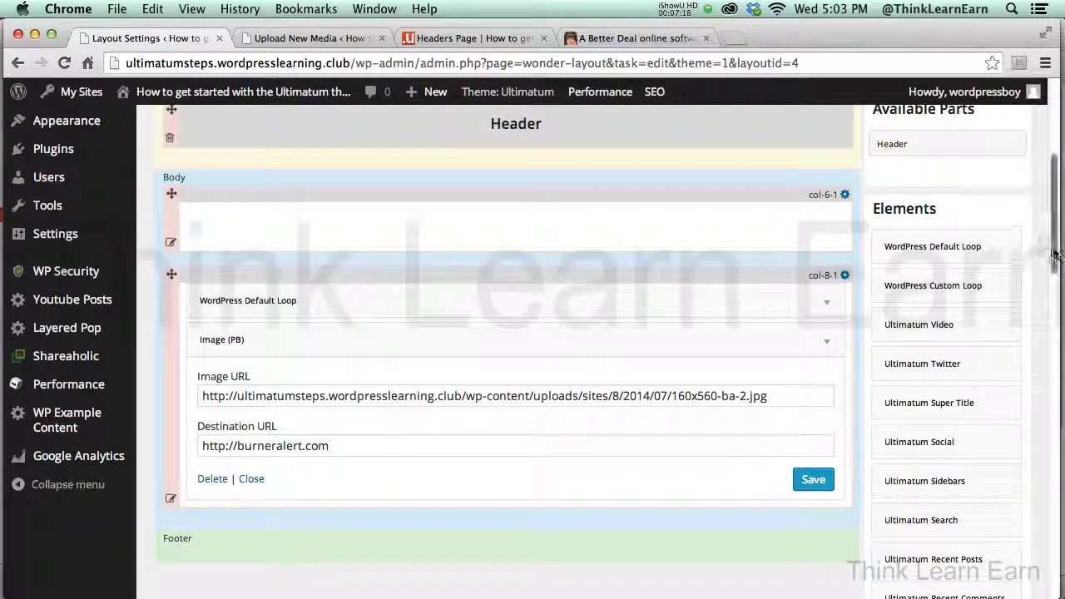
scroll(1054, 244, "up", 6)
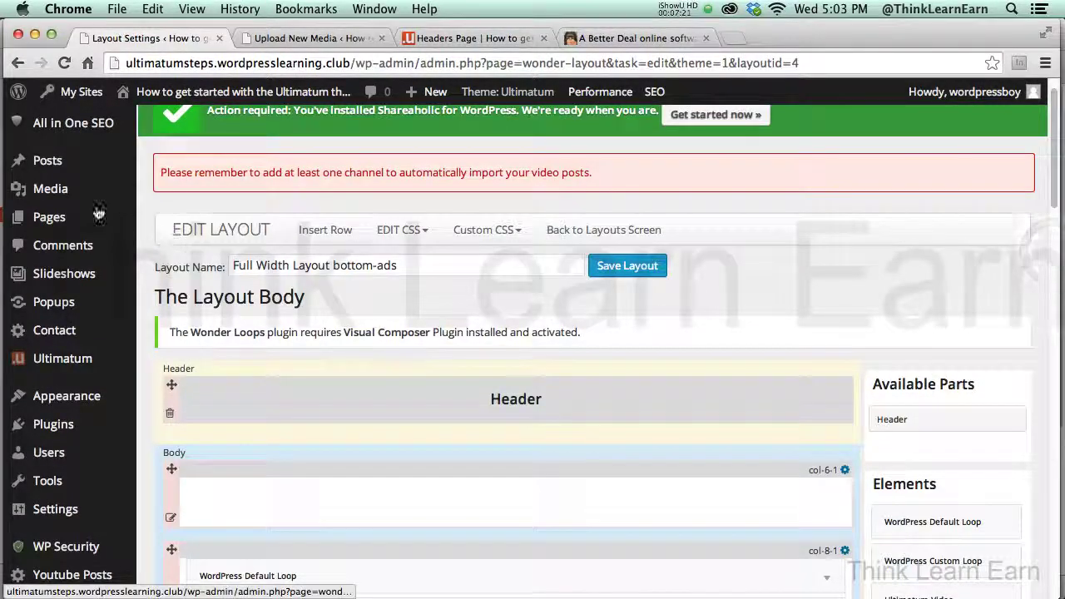
Go to Media > Add New and browse to the ba-ads/970x250 folder.
mouse_move(65, 196)
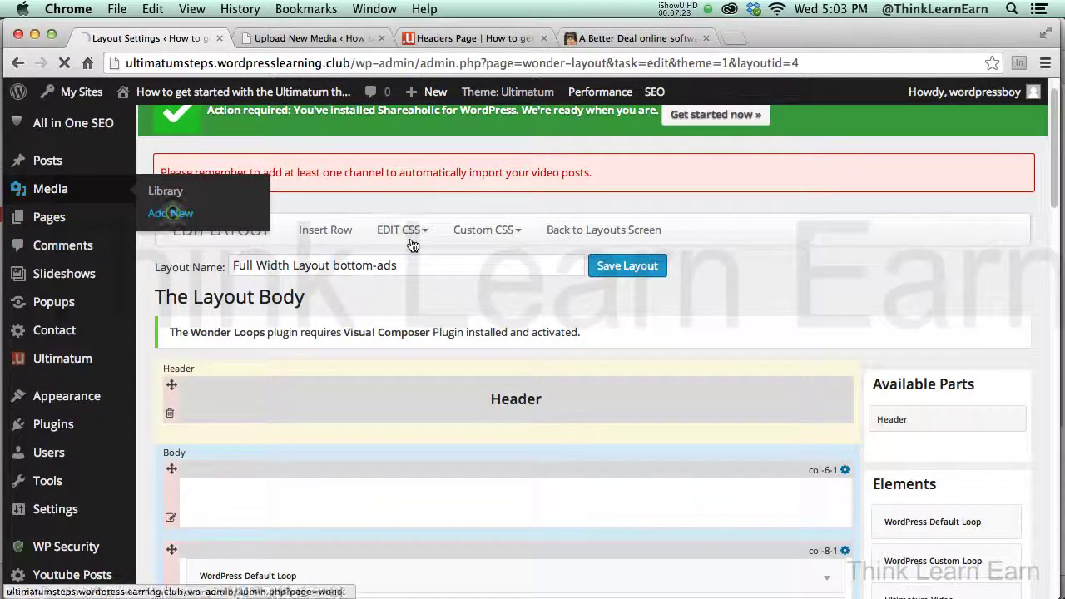
left_click(173, 215)
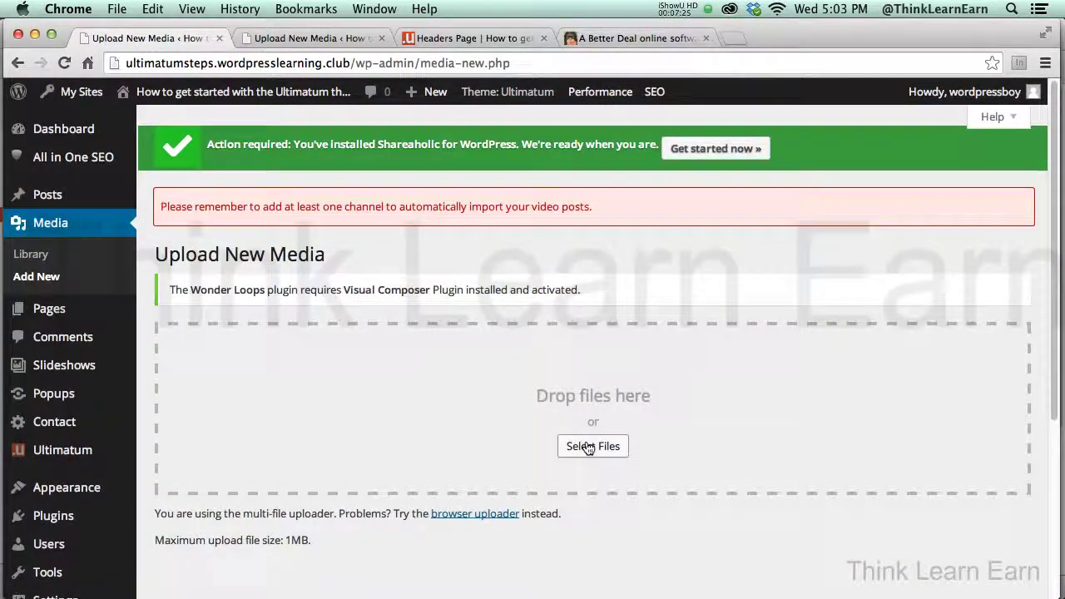
left_click(586, 446)
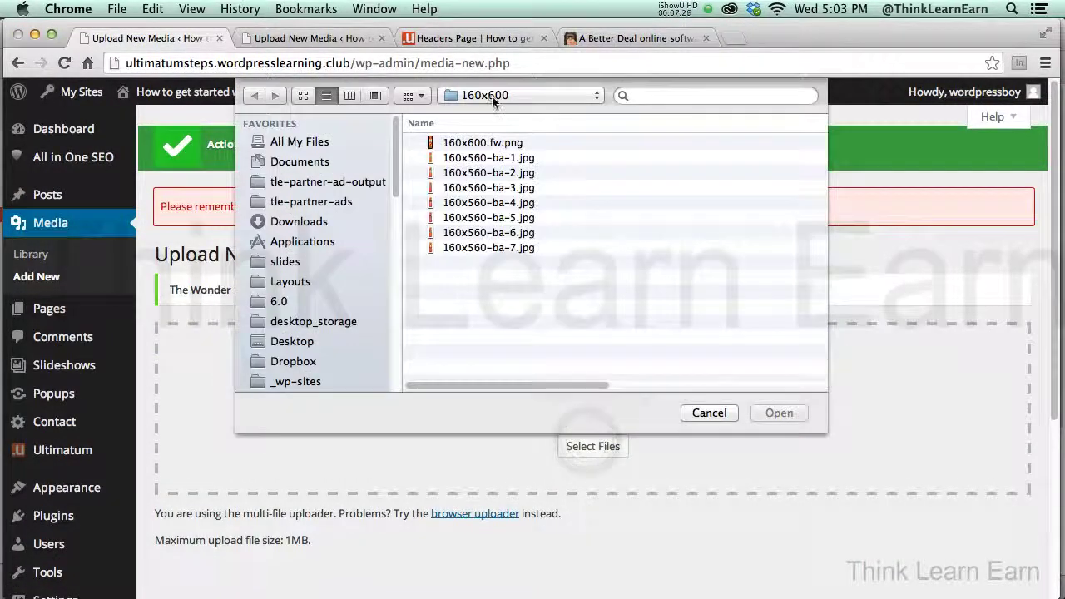
left_click(490, 94)
left_click(487, 109)
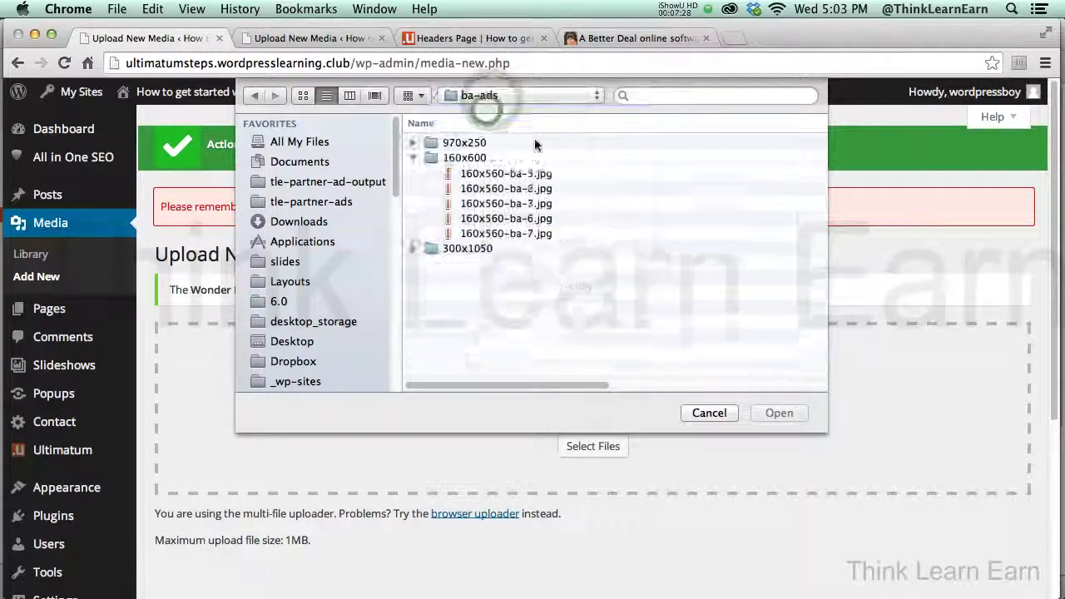
left_click(413, 159)
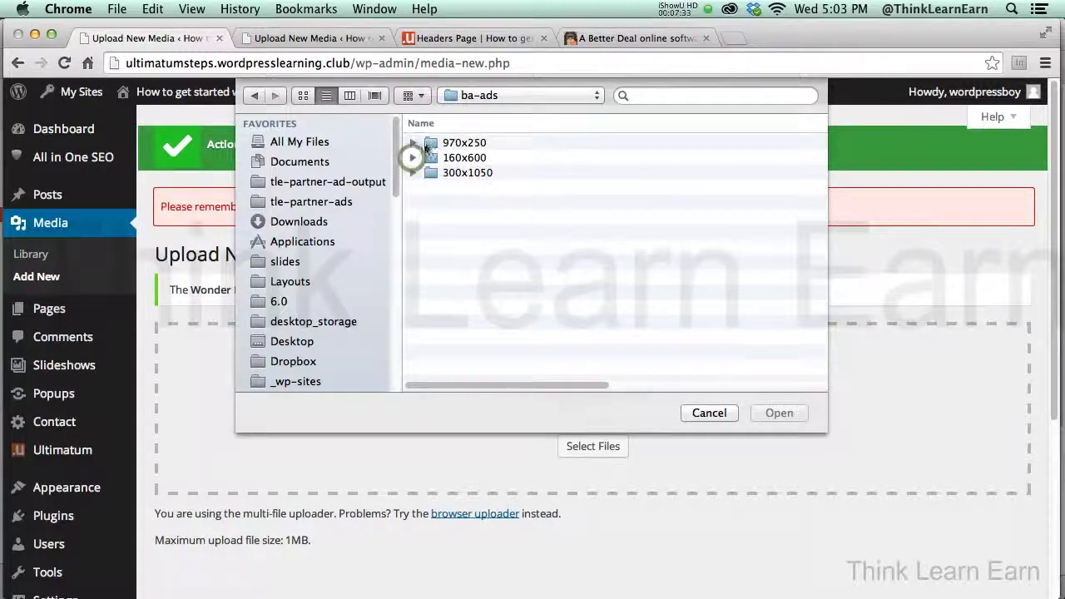
left_click(416, 146)
Upload all six 970x250 images and open 970X250-BA-1 in Edit Media.
left_click(413, 143)
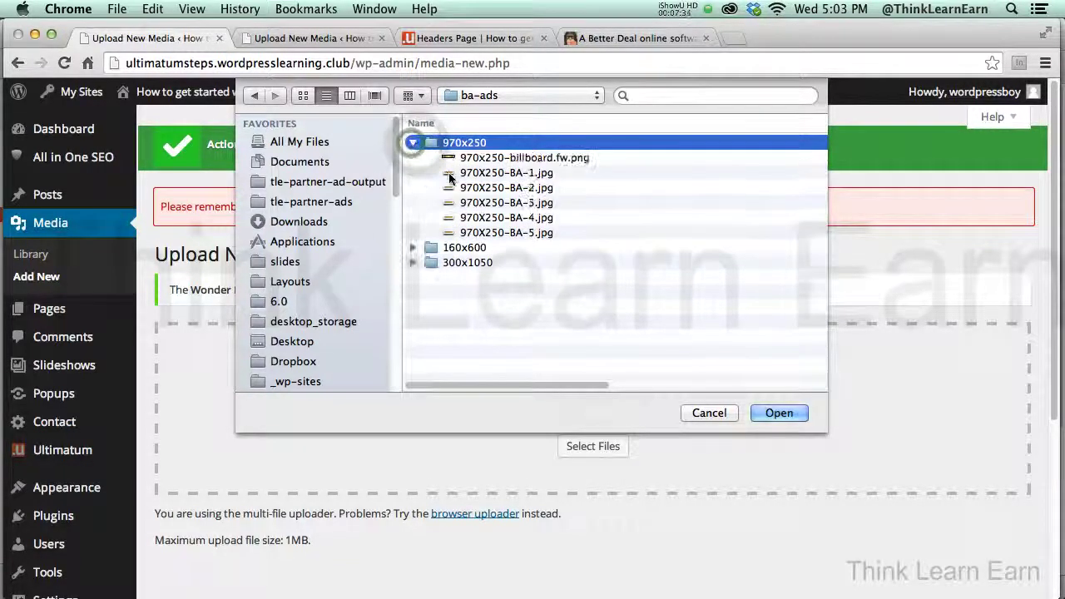
left_click(474, 160)
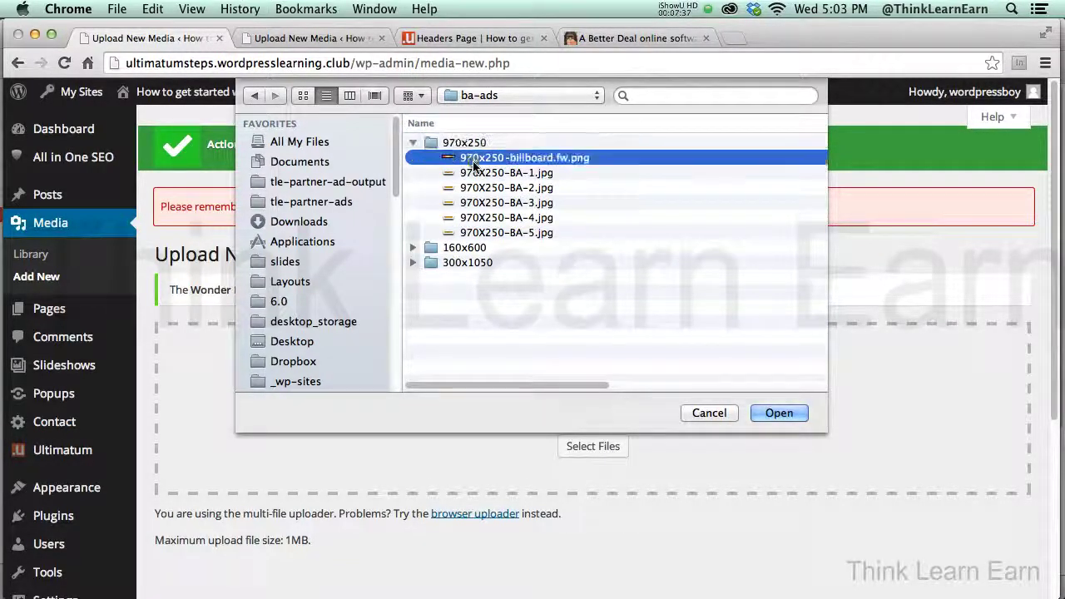
left_click(485, 234, "shift")
left_click(777, 412)
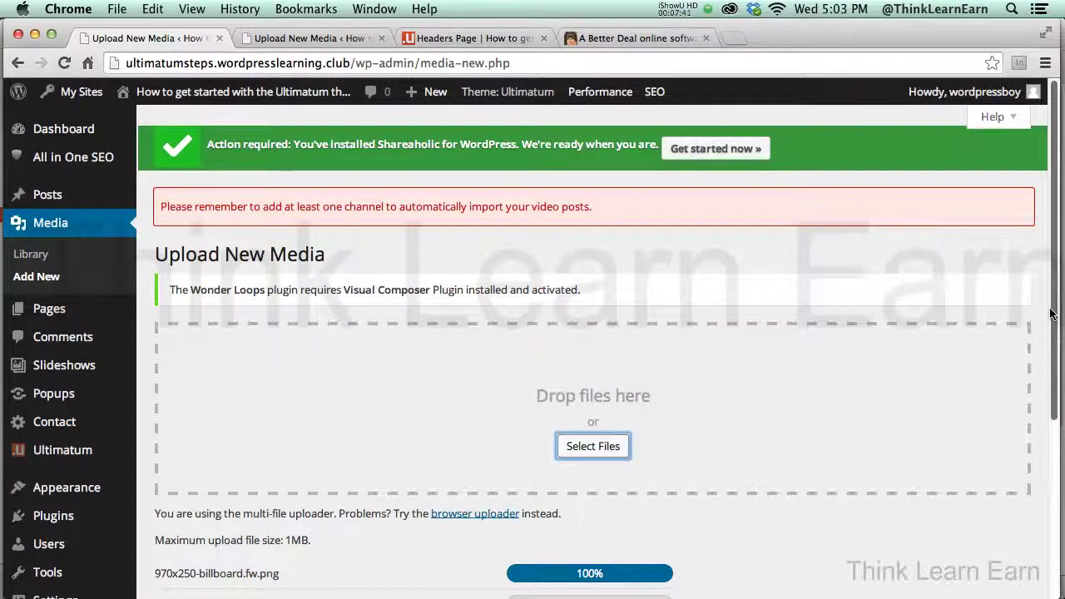
scroll(1052, 307, "down", 5)
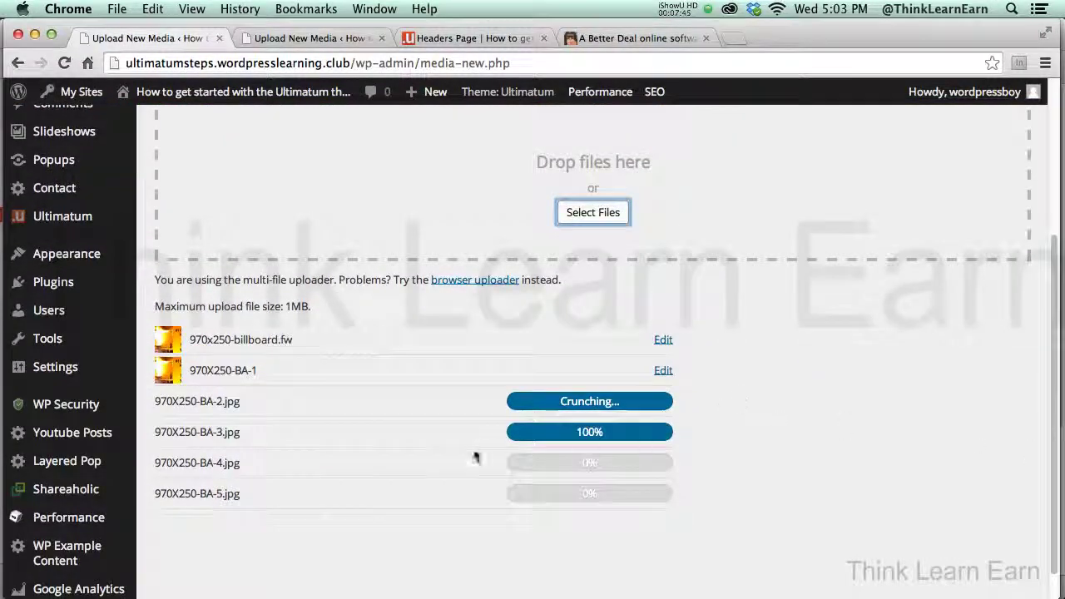
left_click(662, 371)
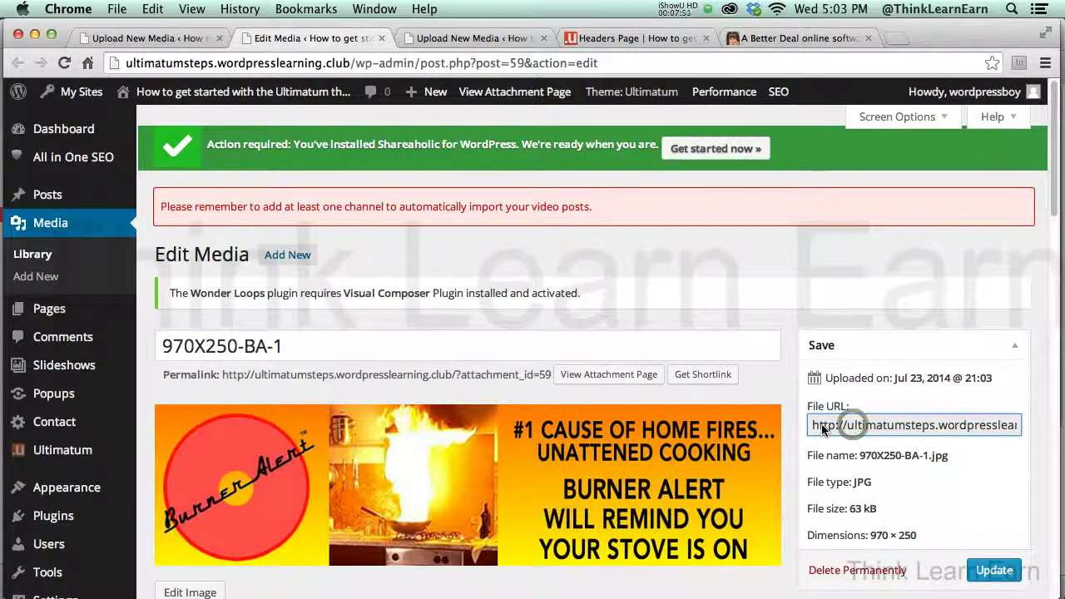
Copy the 970X250-BA-1 File URL, update the media, and close the Edit Media page.
left_click_drag(823, 425, 1004, 429)
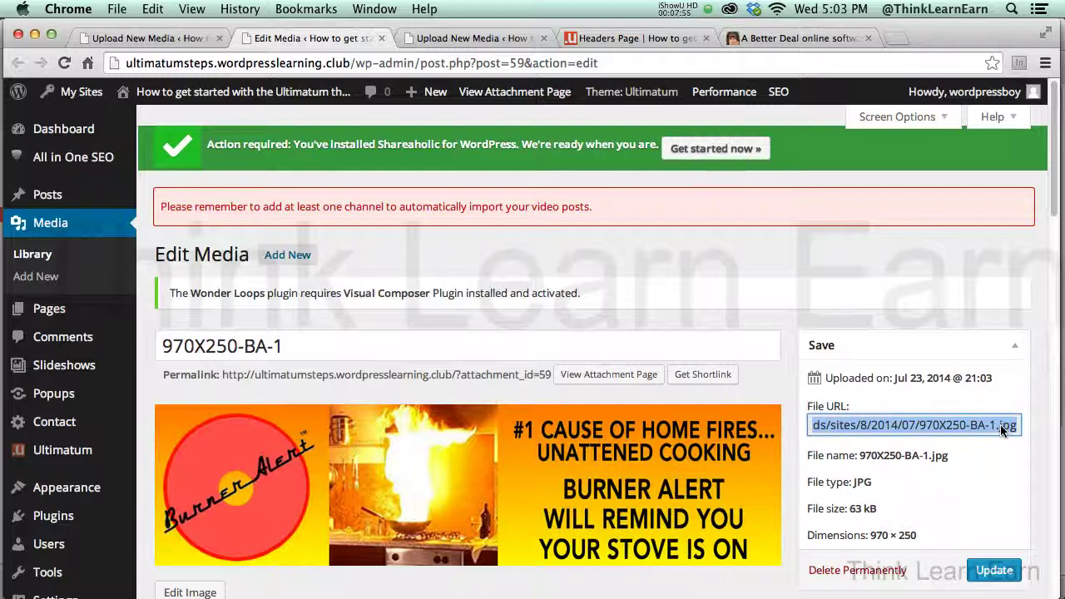
key("super+c")
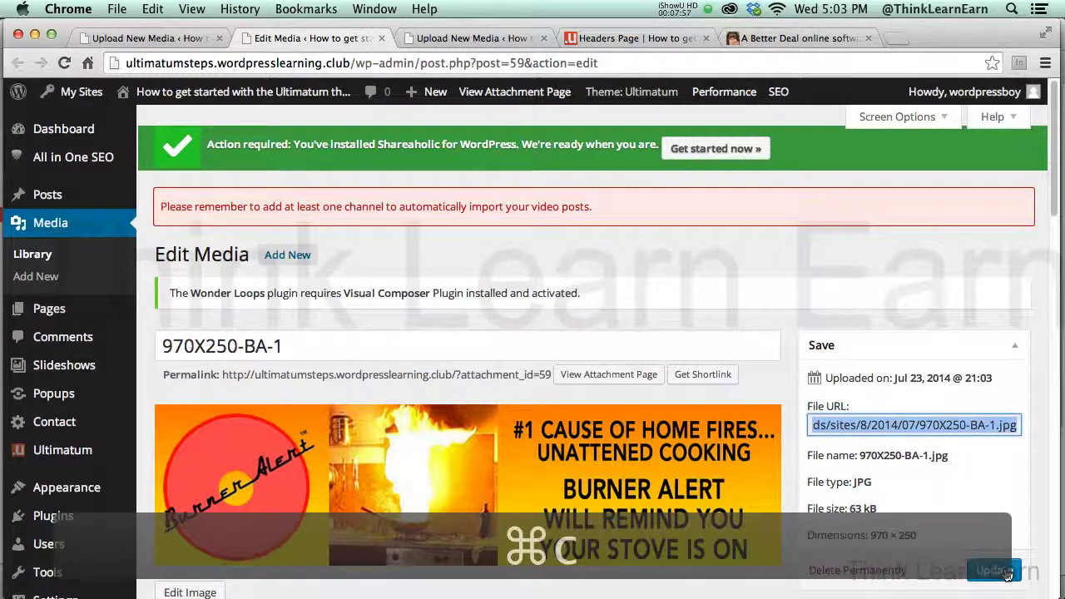
left_click(993, 570)
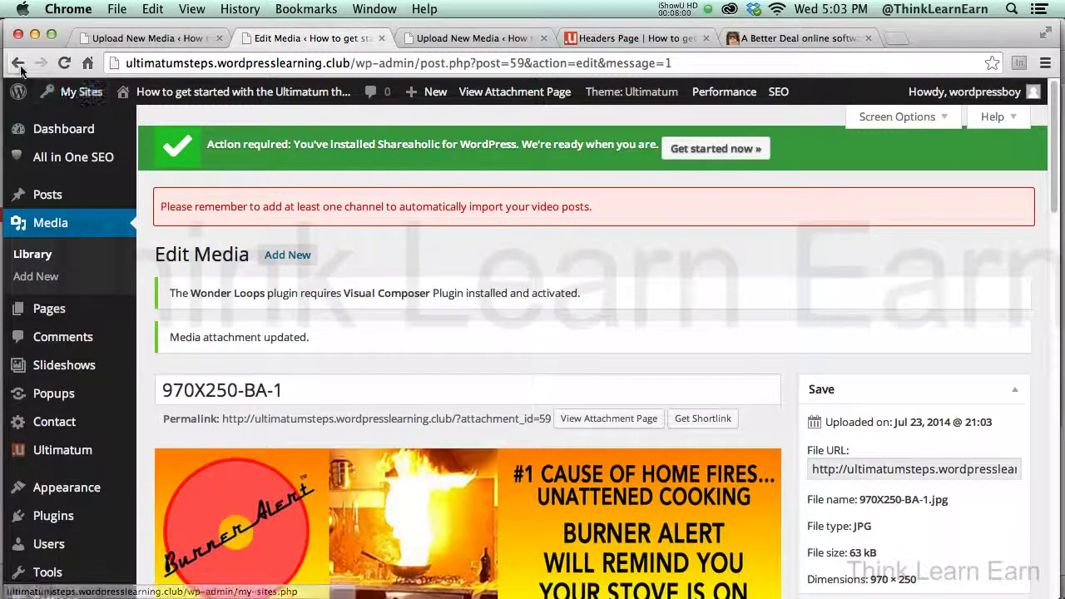
left_click(20, 68)
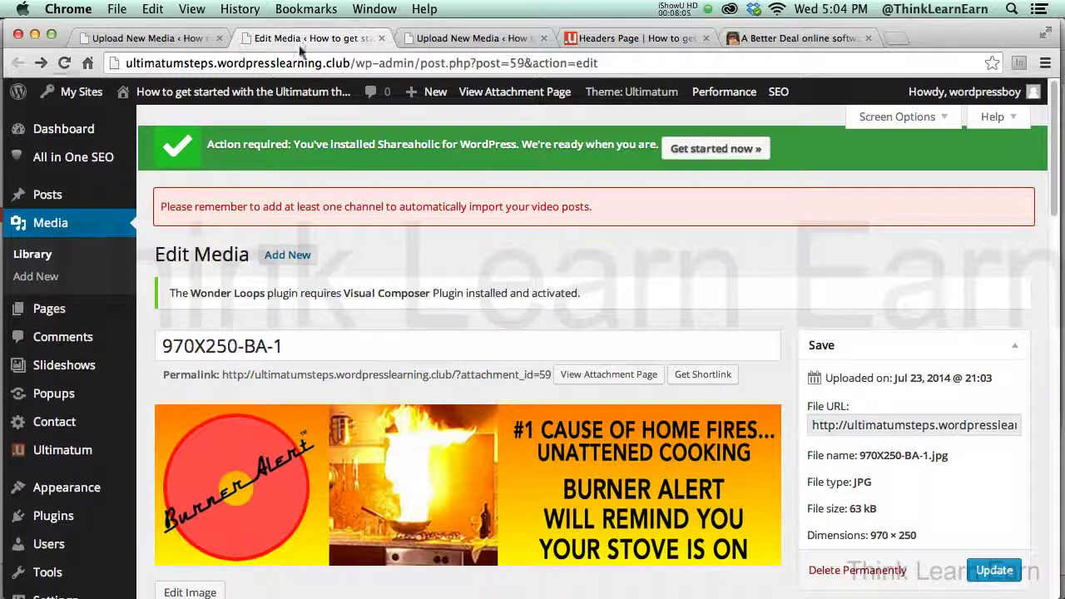
left_click(382, 38)
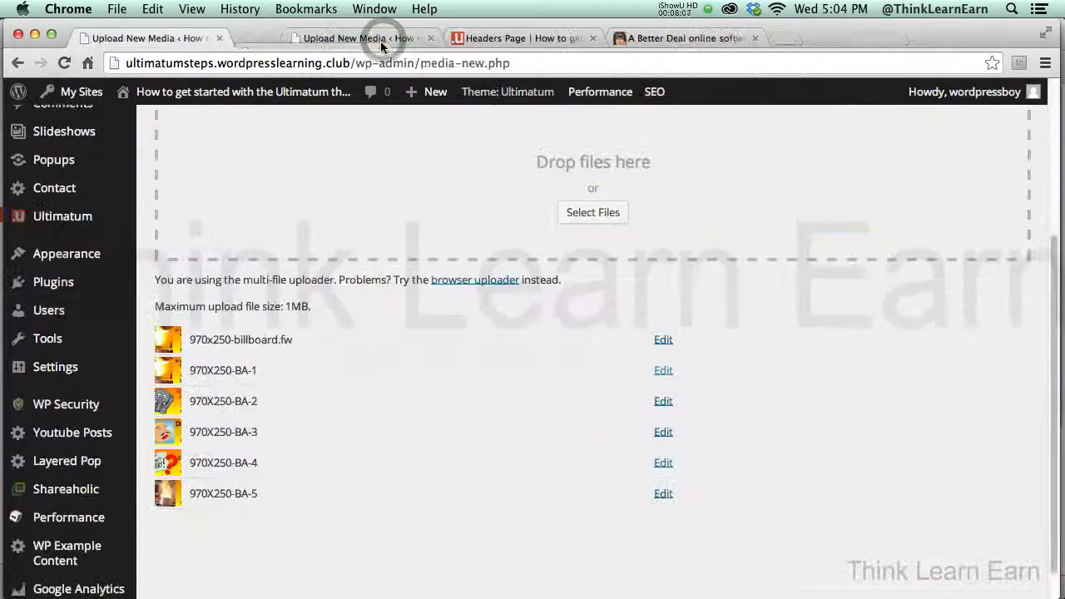
left_click(329, 38)
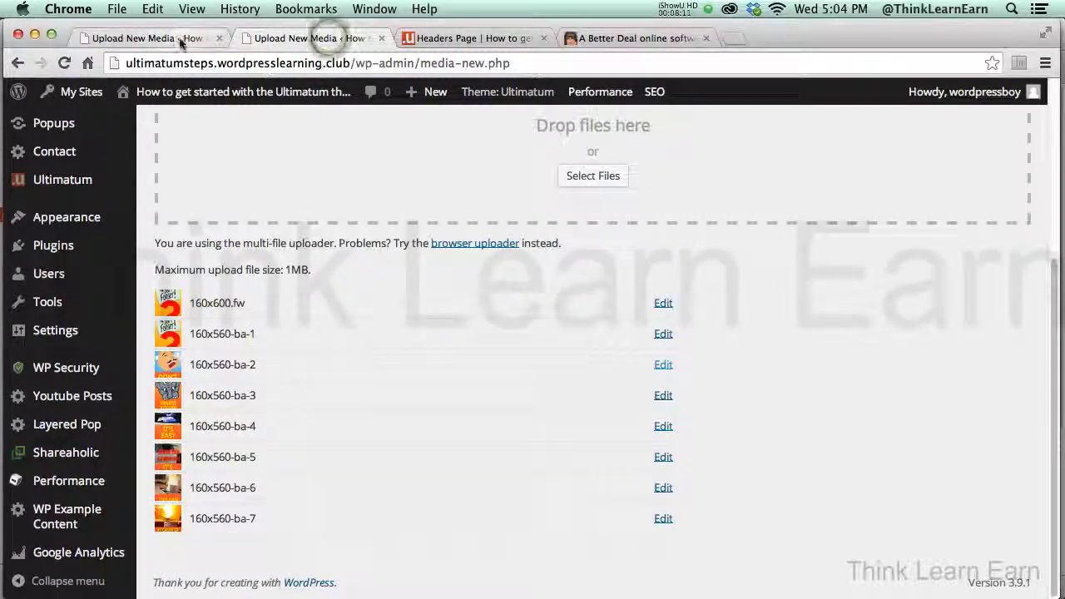
left_click(178, 38)
Return to the layouts list and open Full Width Layout bottom-ads for editing.
left_click(18, 65)
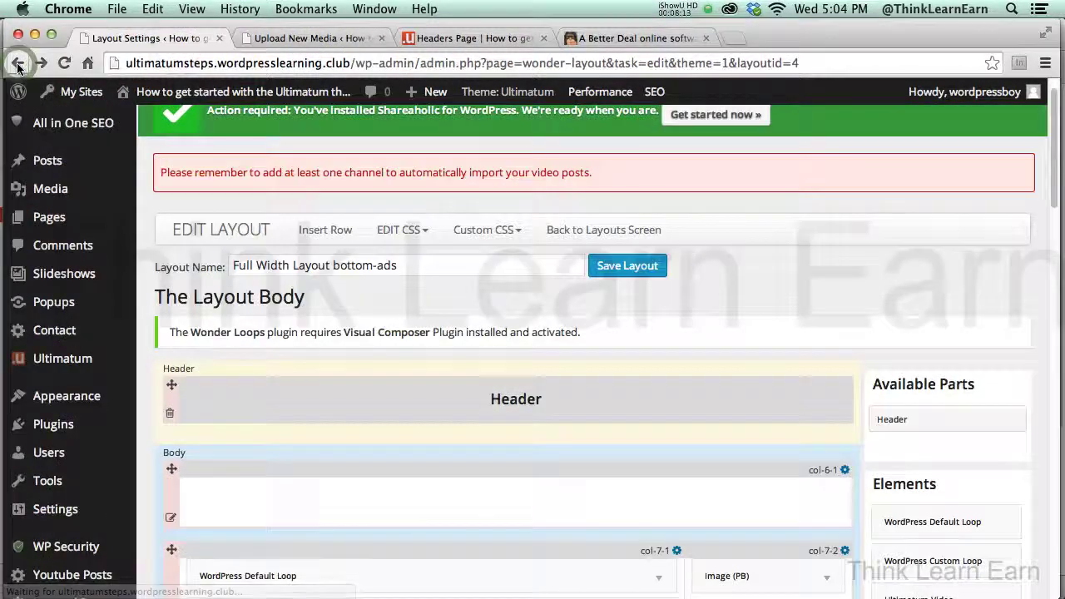
left_click_drag(1059, 215, 1059, 259)
scroll(685, 172, "up", 5)
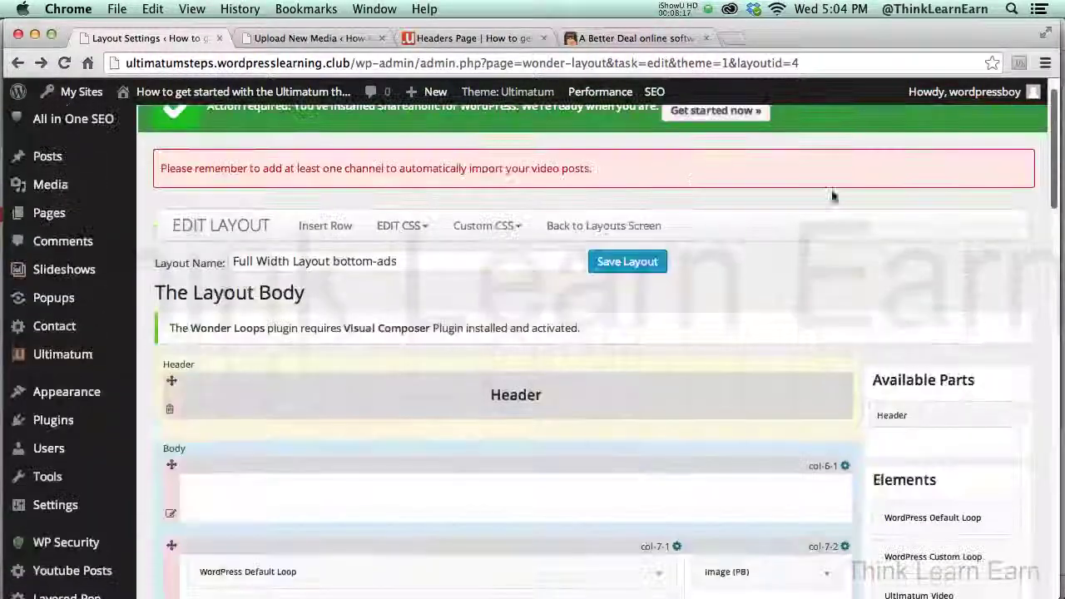
left_click(605, 226)
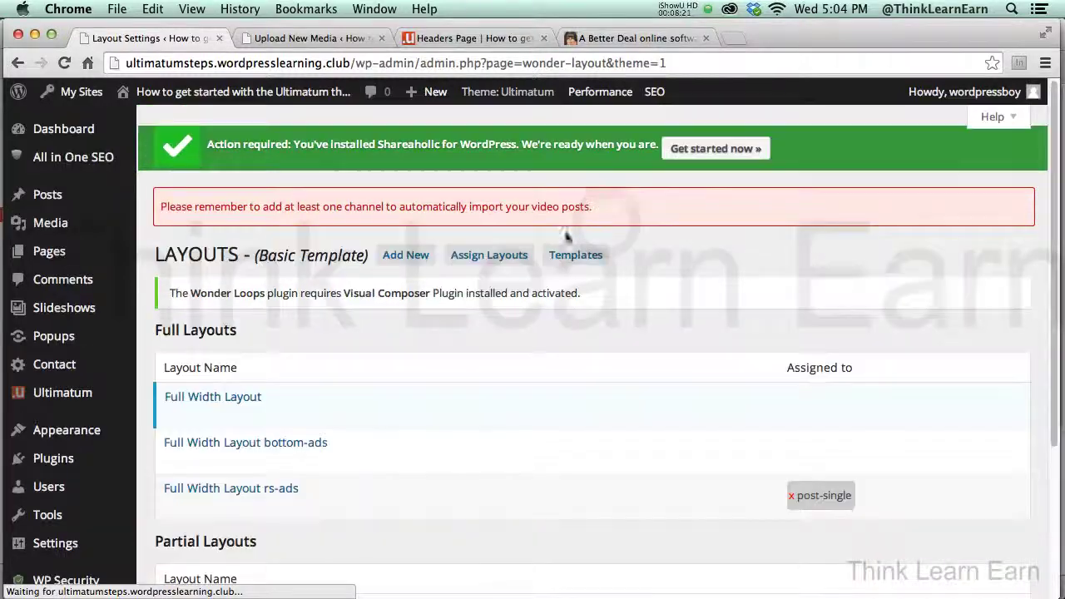
mouse_move(241, 456)
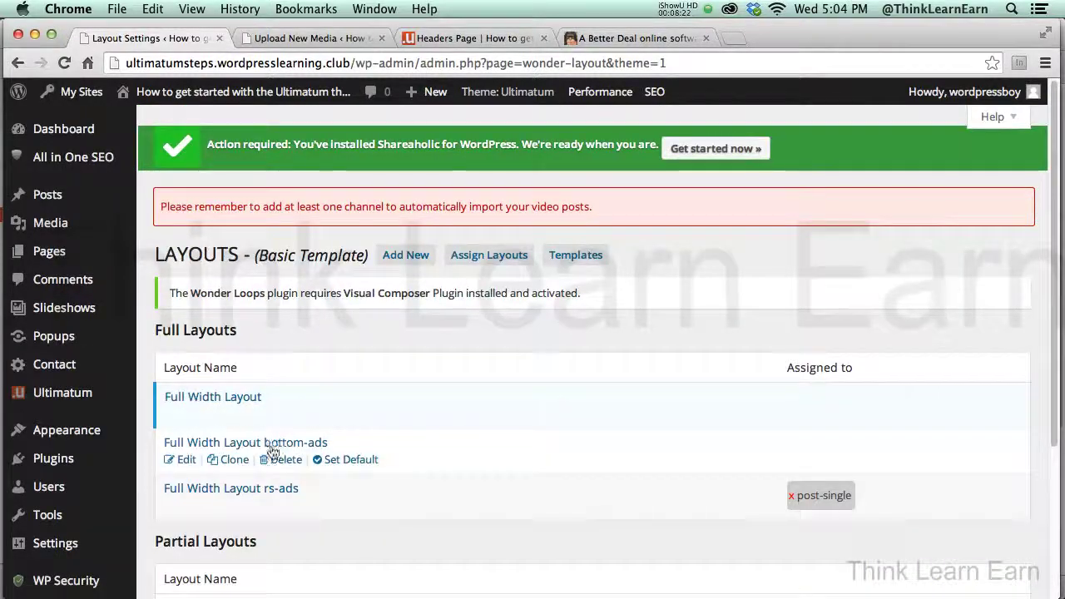
left_click(186, 460)
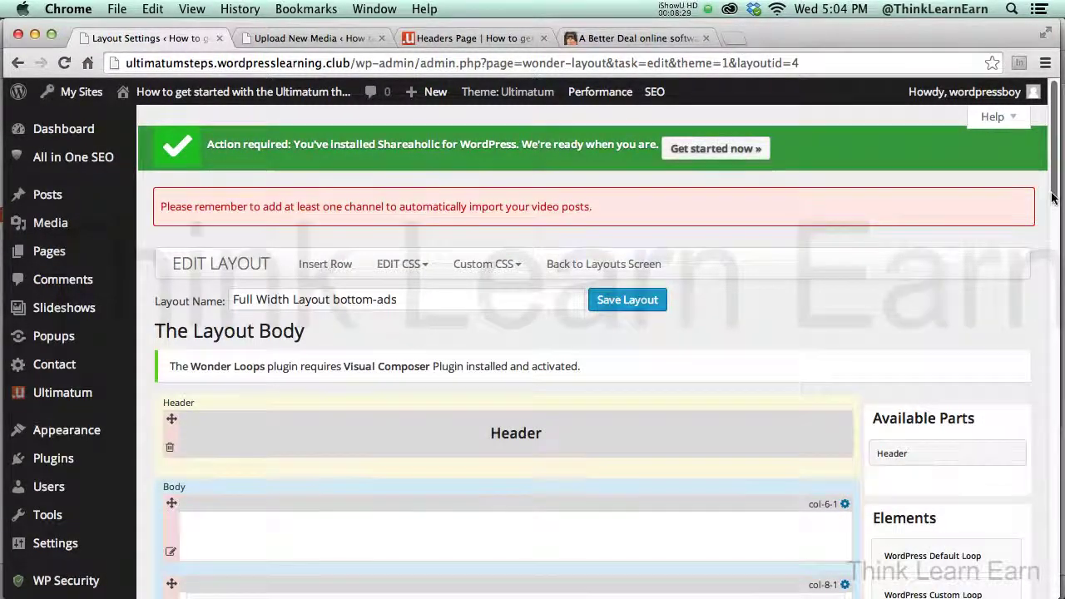
left_click_drag(1053, 196, 1048, 249)
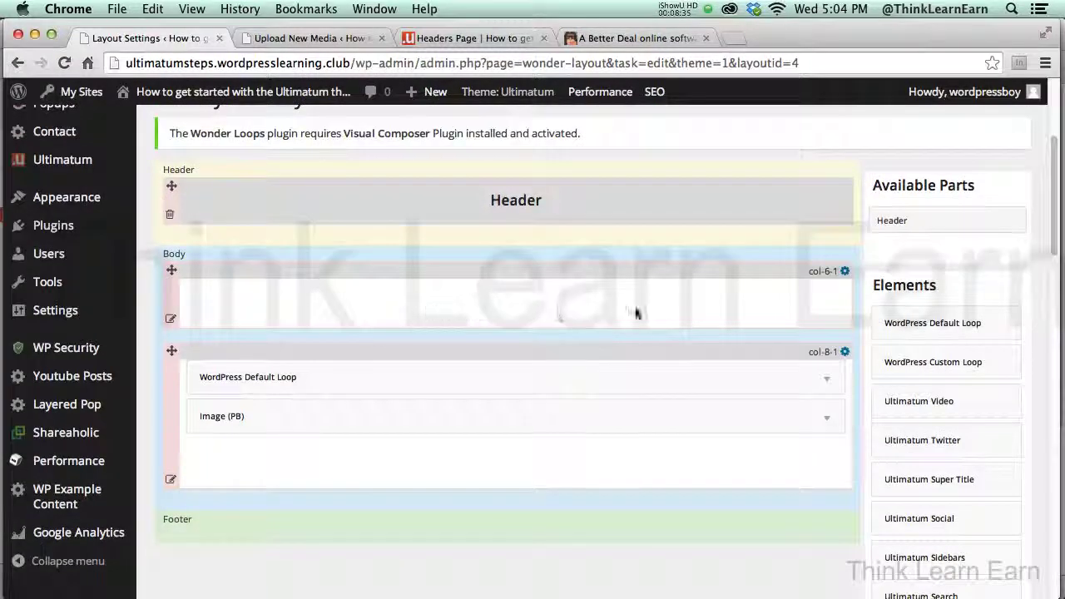
left_click_drag(1052, 253, 1032, 288)
Replace the Image (PB) Image URL with the 970X250-BA-1.jpg address and save.
left_click(826, 290)
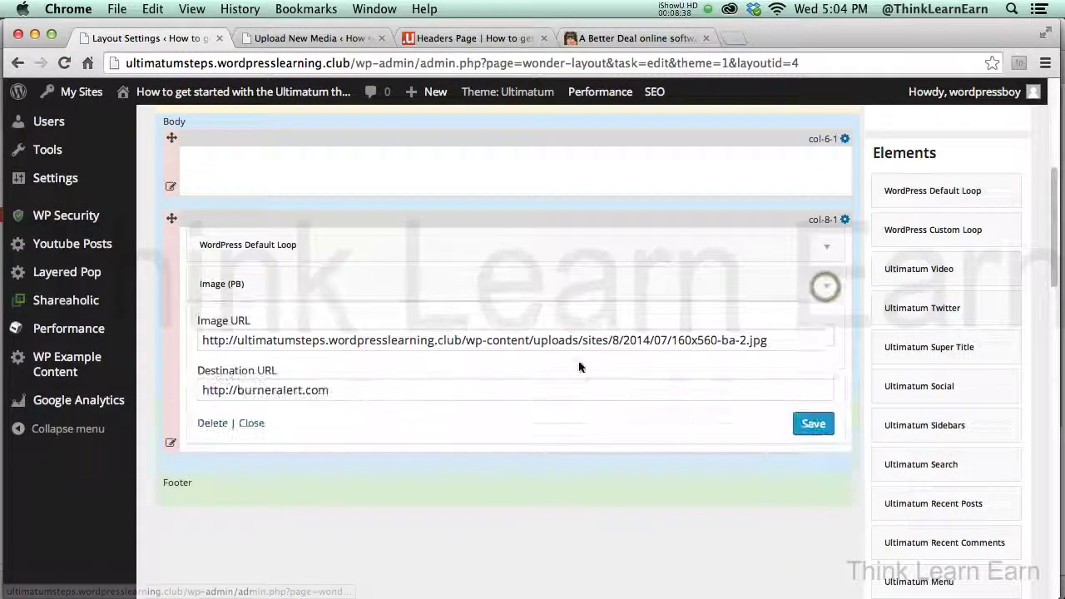
left_click(567, 341)
key("super+a")
key("super+v")
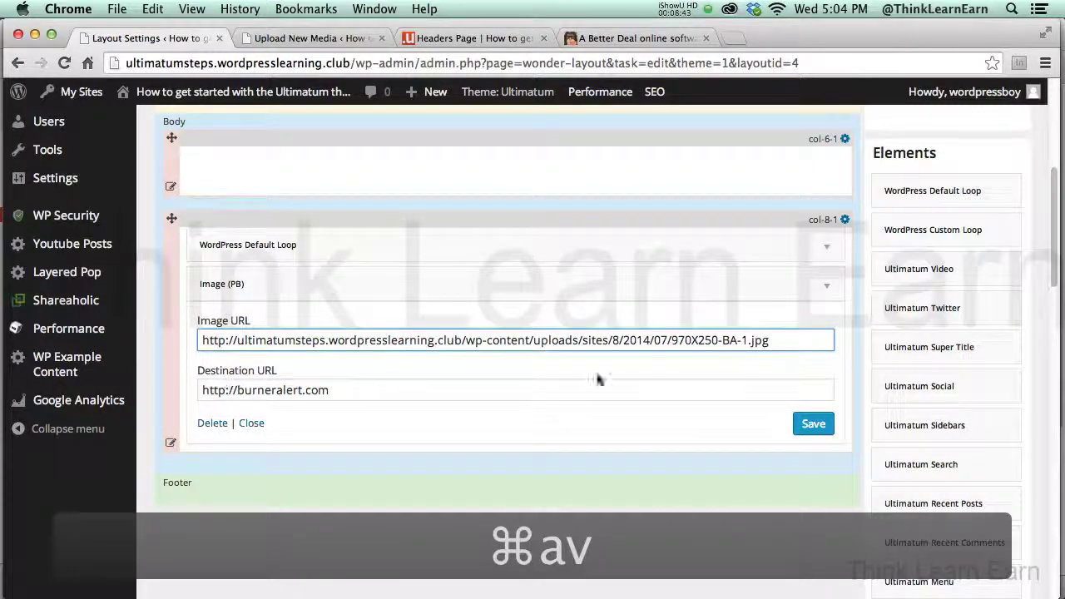
left_click(811, 423)
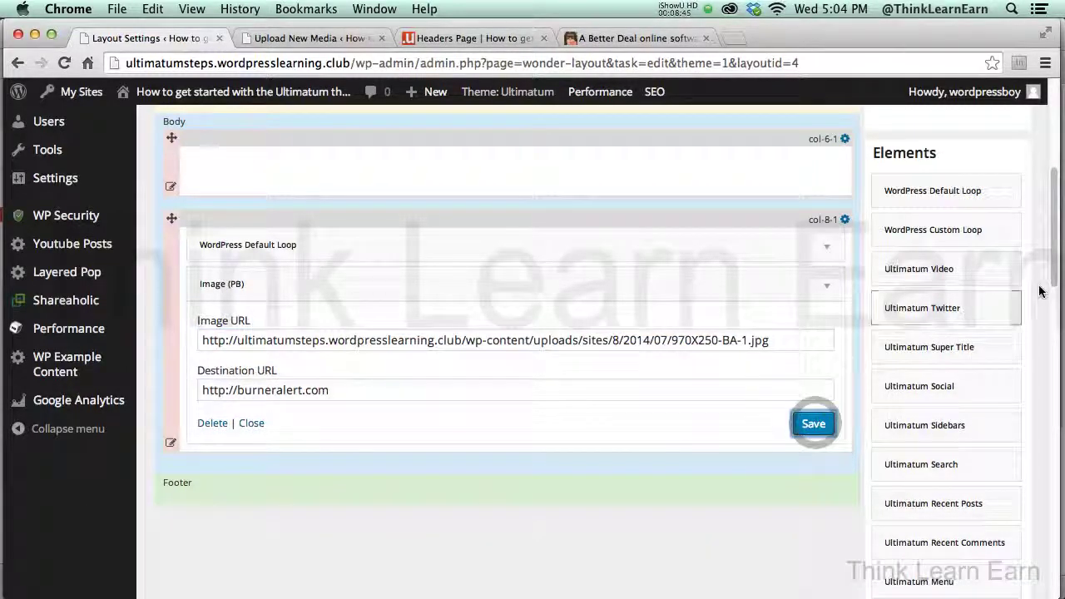
left_click_drag(1053, 270, 1053, 182)
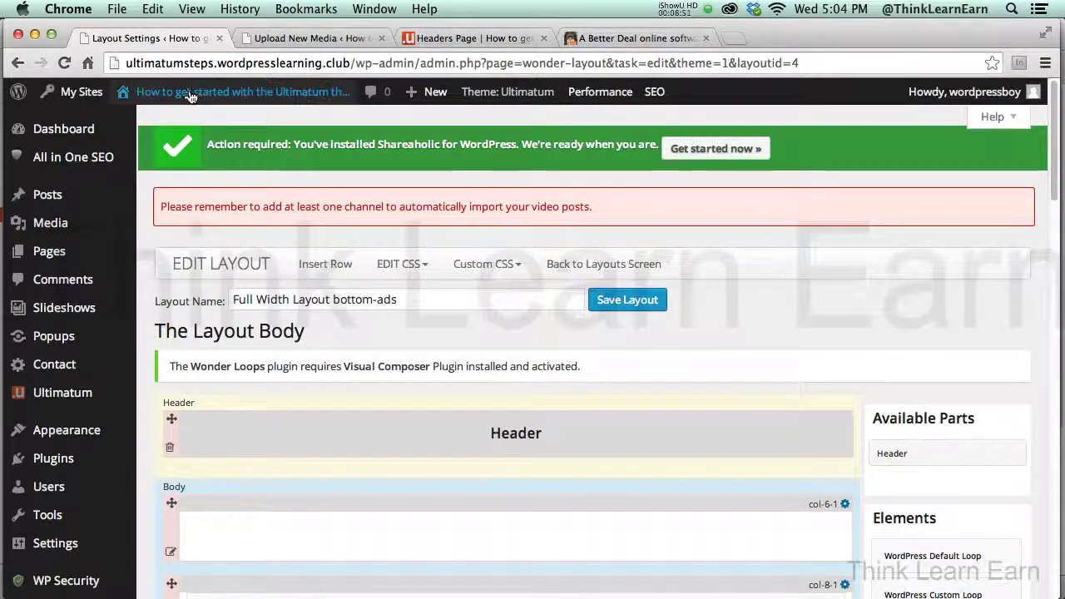
Visit the live site and open the Image Post from the home page.
mouse_move(192, 96)
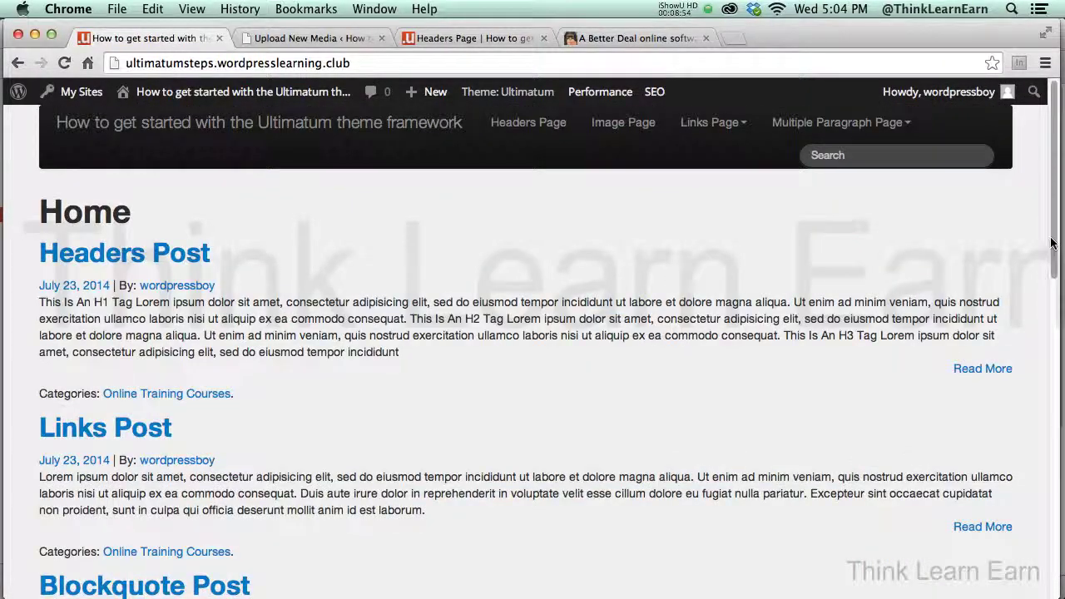
left_click_drag(1051, 243, 1046, 461)
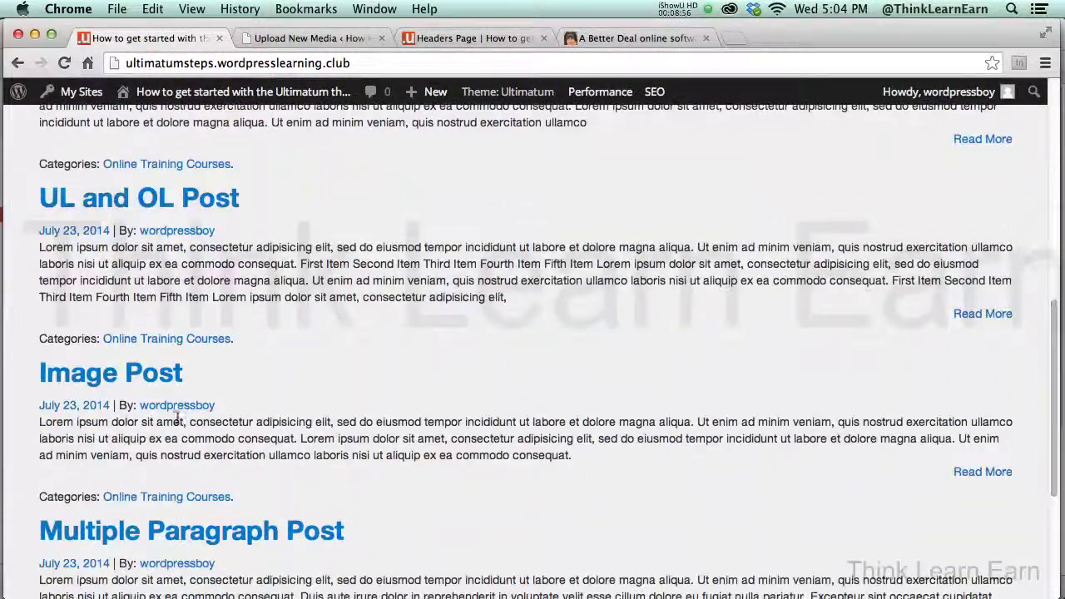
left_click(146, 376)
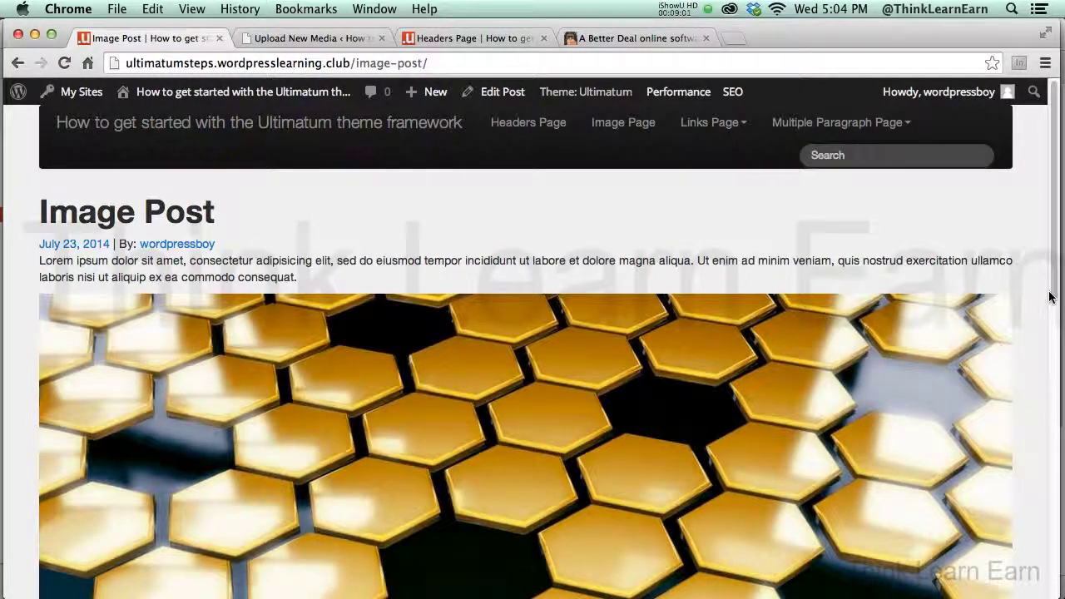
left_click_drag(1050, 296, 1055, 248)
Set the Image Post's Layout Selection to Full Width Layout bottom-ads and update the post.
left_click(502, 92)
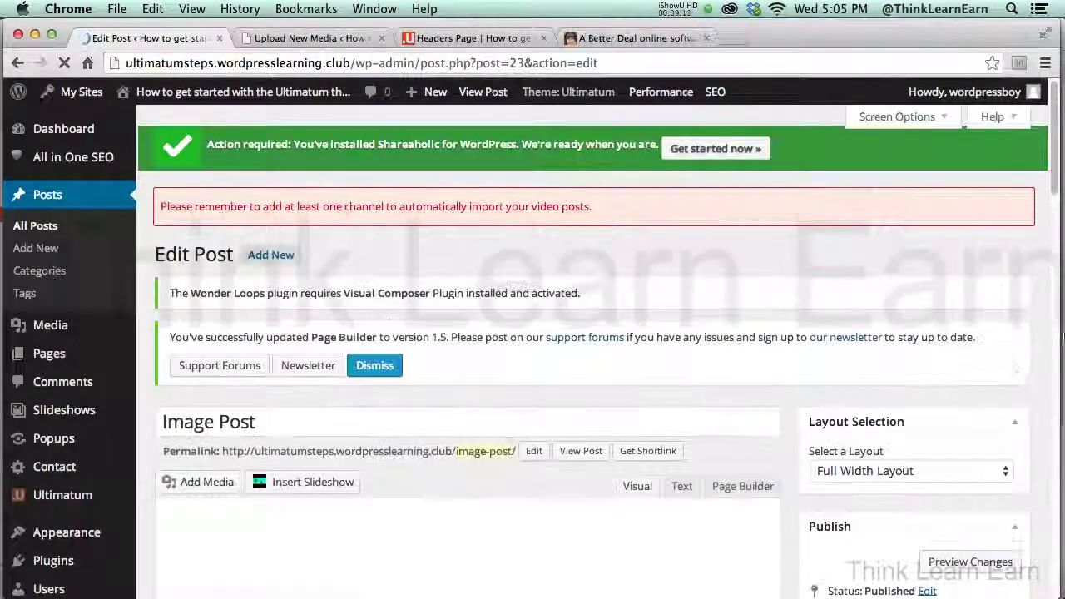
scroll(1015, 233, "down", 5)
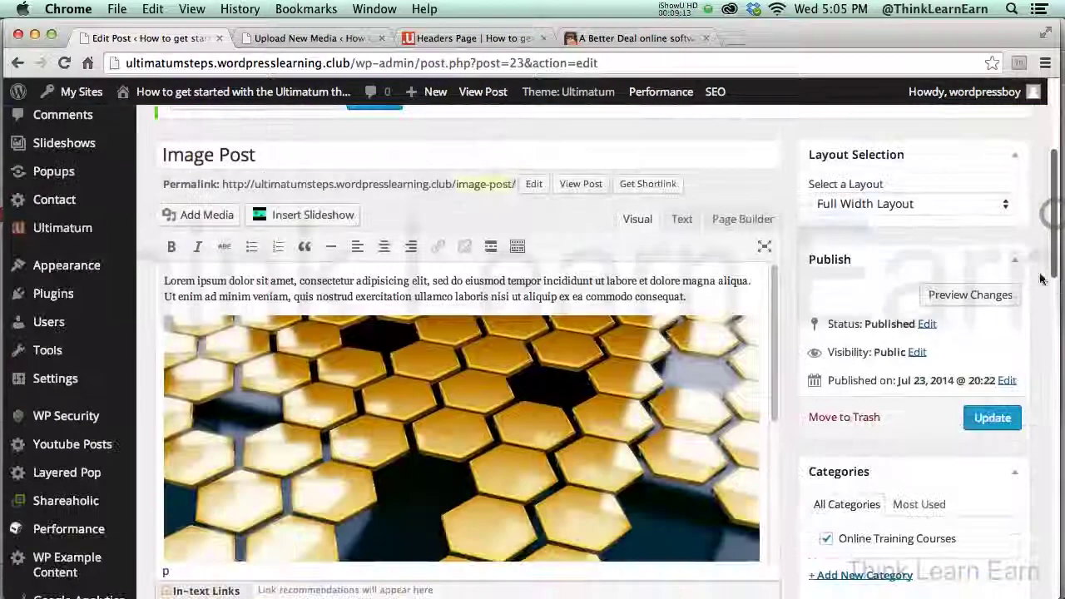
left_click(966, 215)
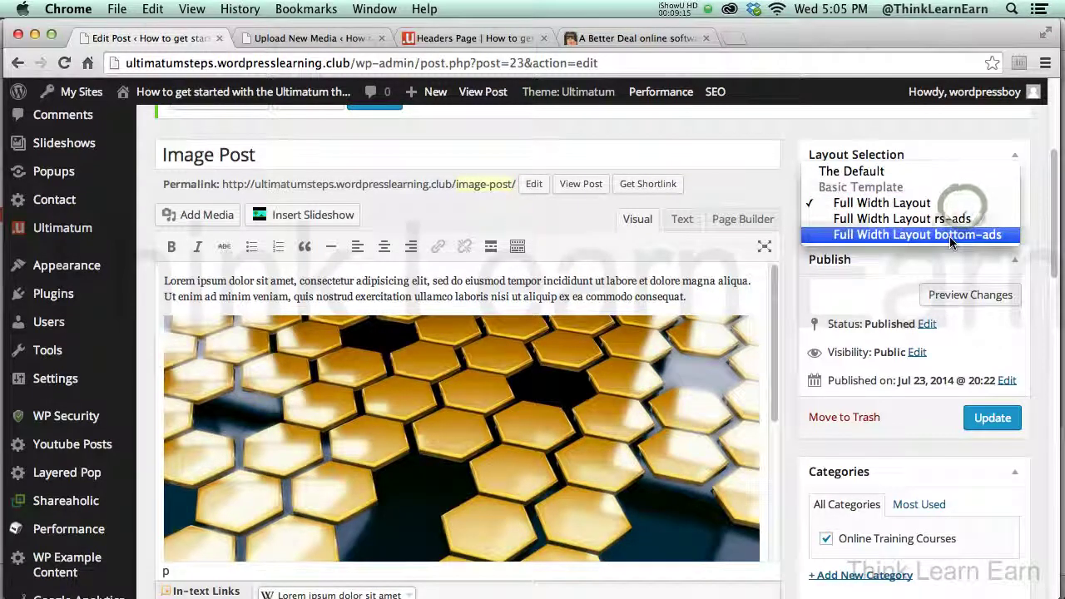
left_click(949, 236)
left_click(992, 418)
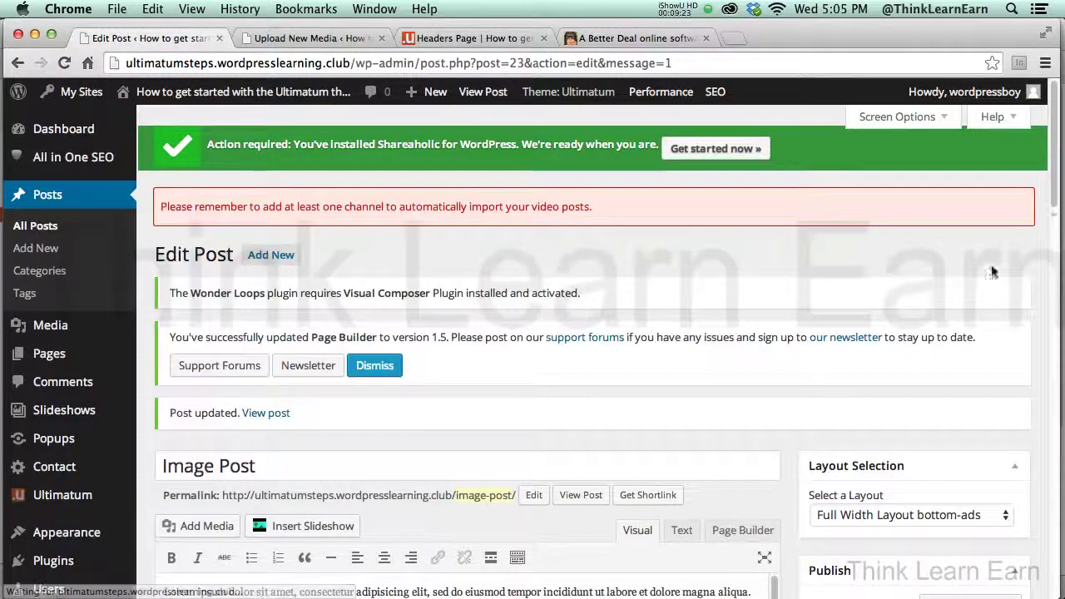
left_click_drag(1054, 203, 1054, 265)
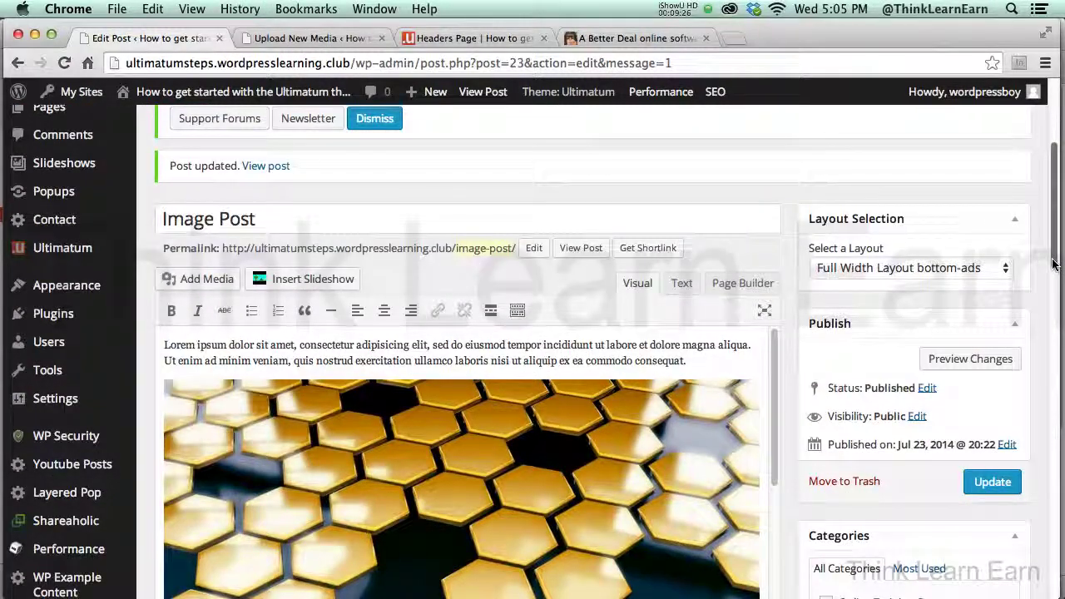
left_click_drag(1052, 265, 1036, 203)
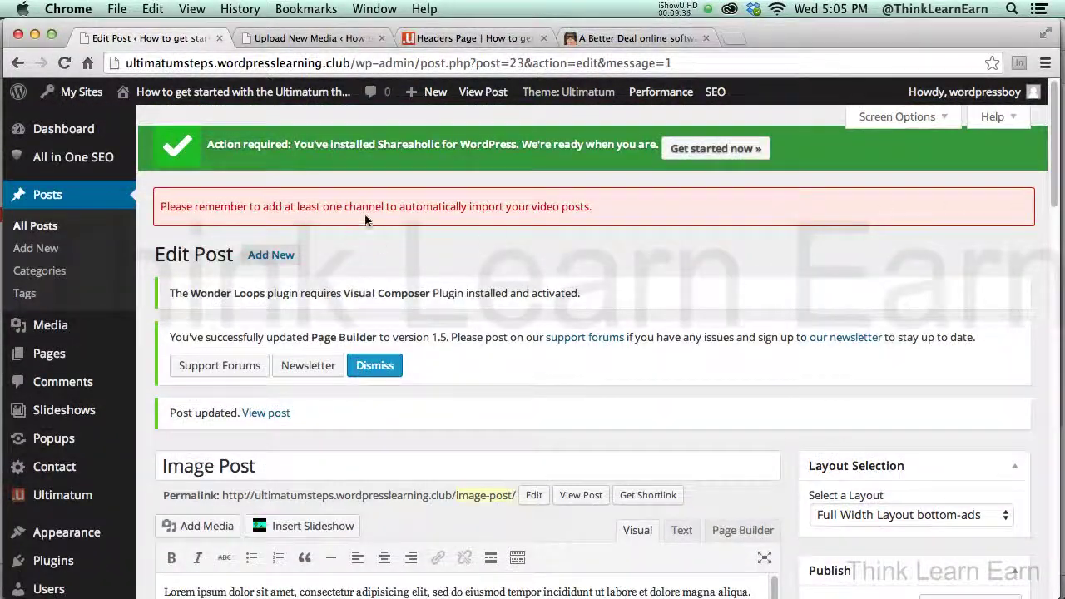
mouse_move(252, 98)
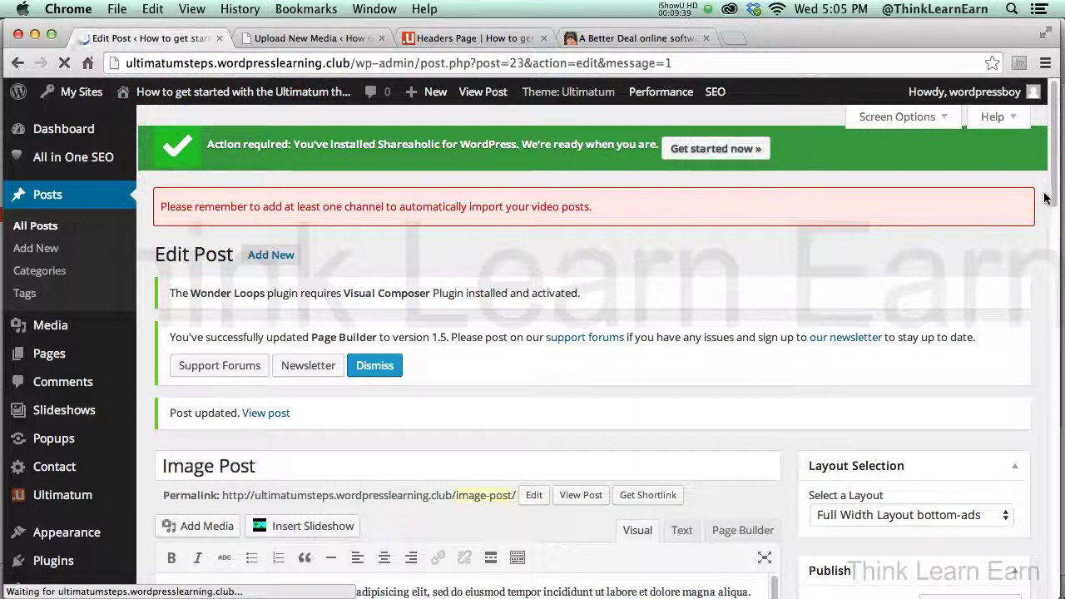
Scroll through the live Image Post to review its full-width layout without a sidebar.
scroll(1050, 190, "down", 5)
scroll(1050, 189, "down", 5)
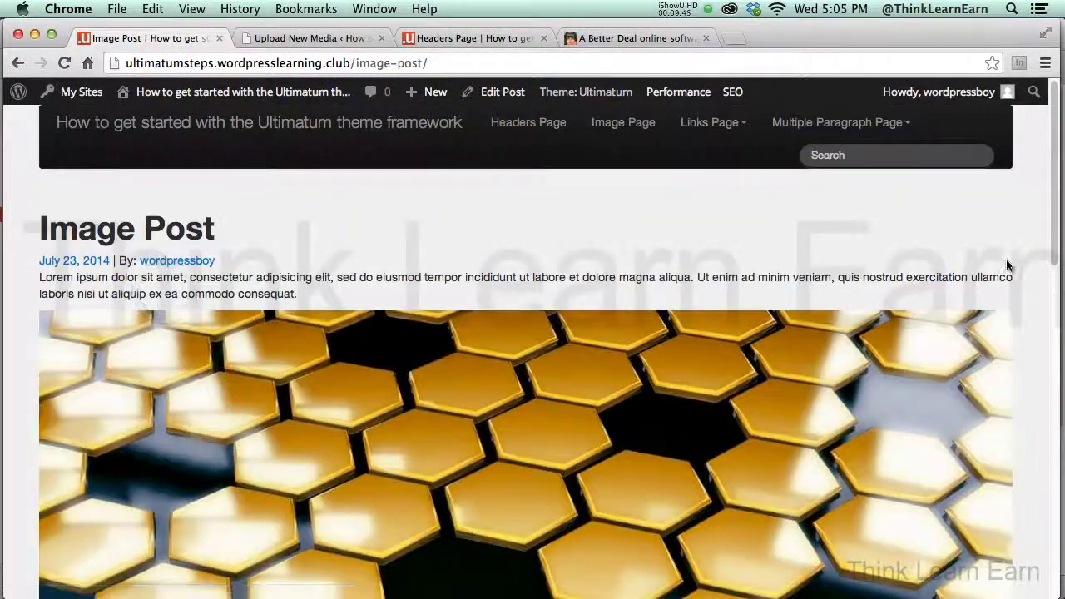
left_click_drag(1052, 241, 1040, 179)
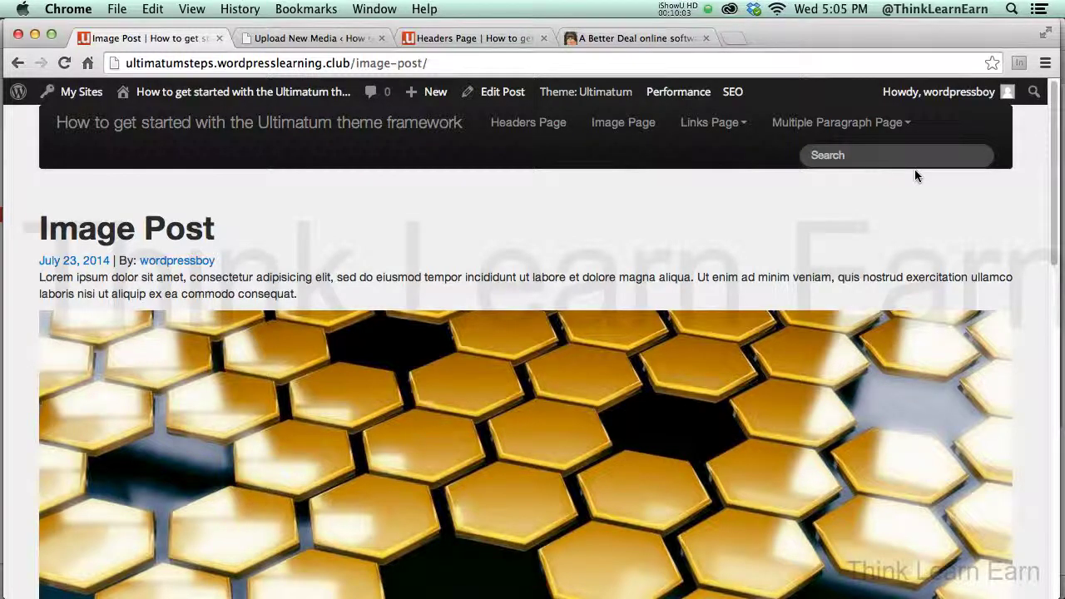
left_click(1050, 235)
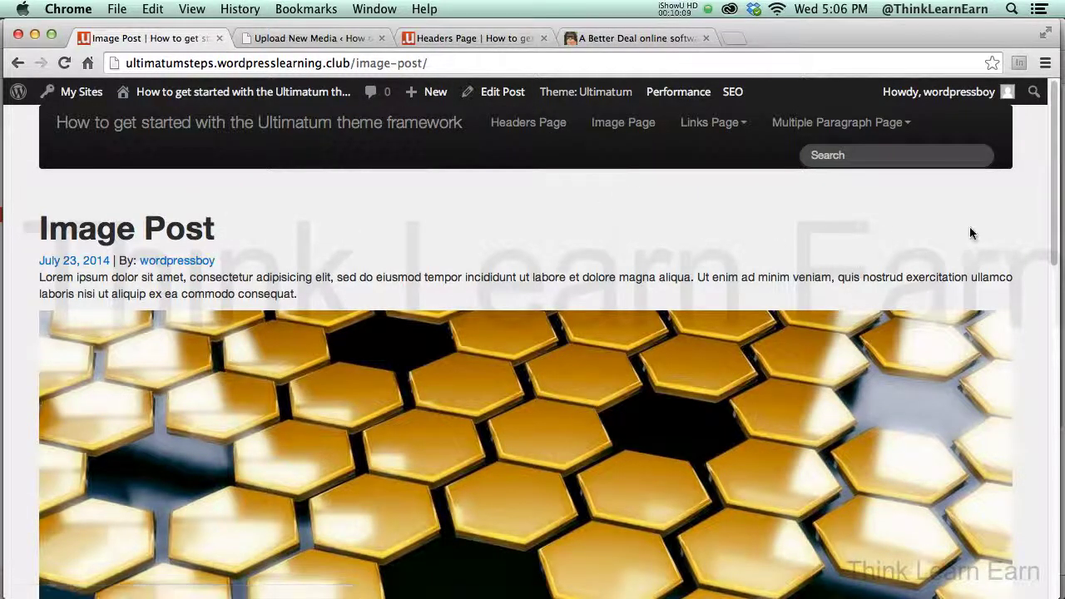
mouse_move(162, 94)
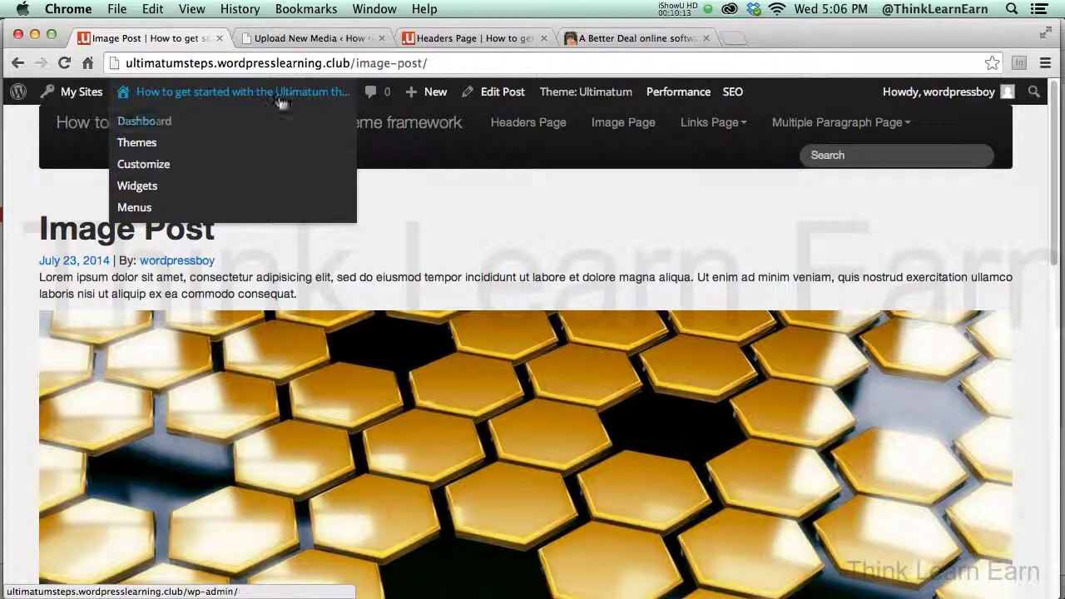
Go through the Dashboard and back, then load the home page via the site title.
left_click(440, 220)
mouse_move(275, 92)
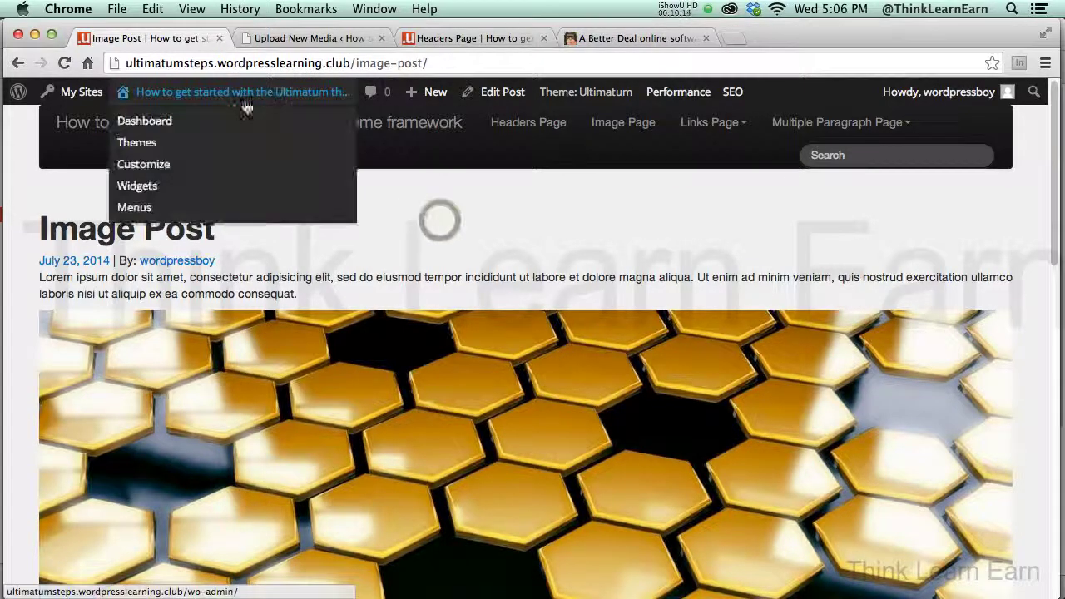
left_click(173, 98)
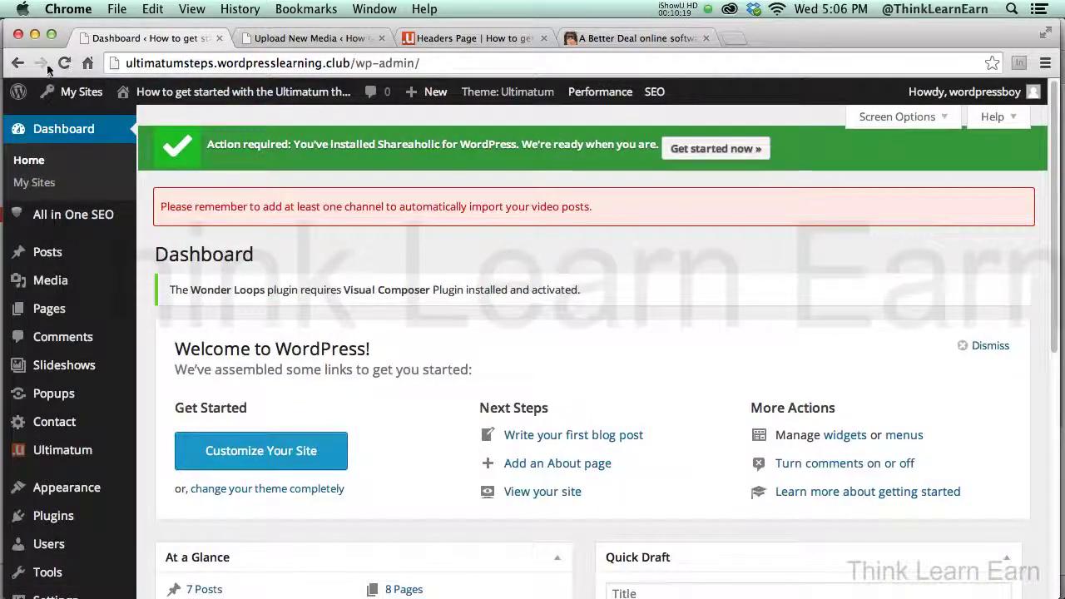
left_click(18, 63)
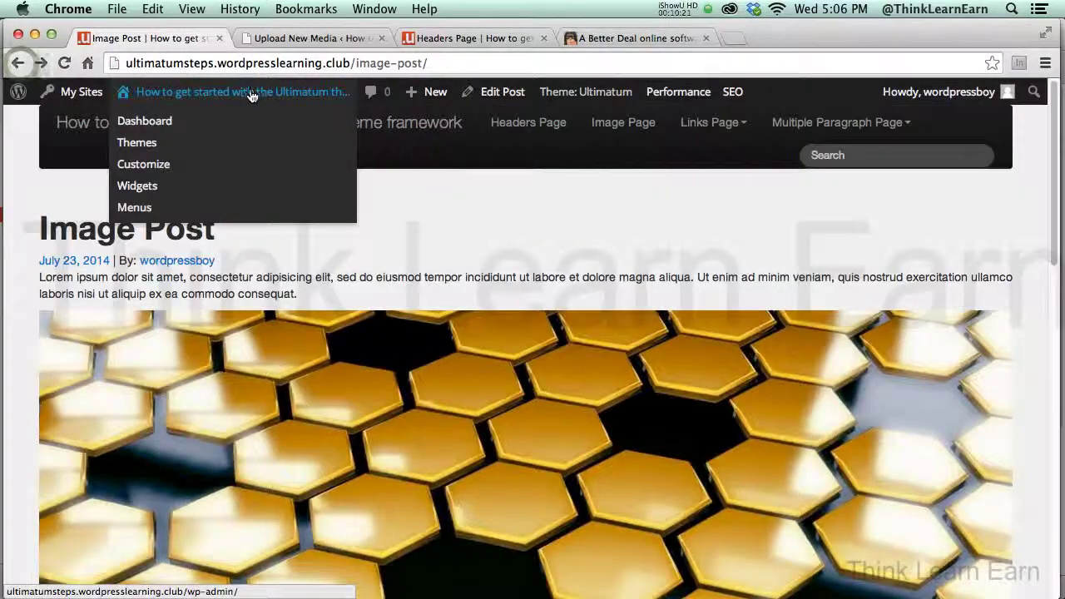
left_click(435, 229)
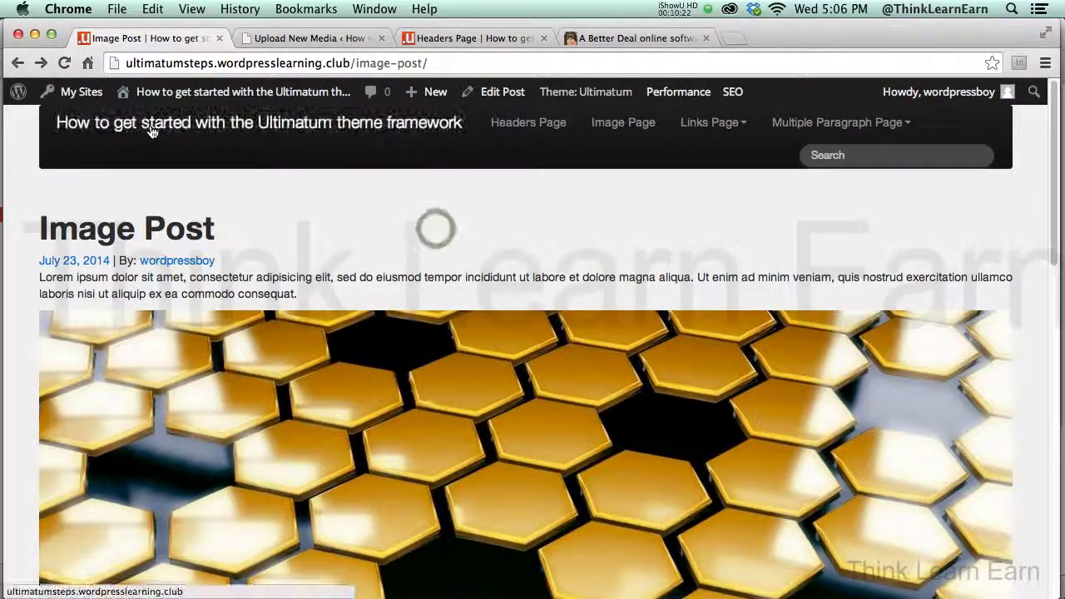
left_click(160, 131)
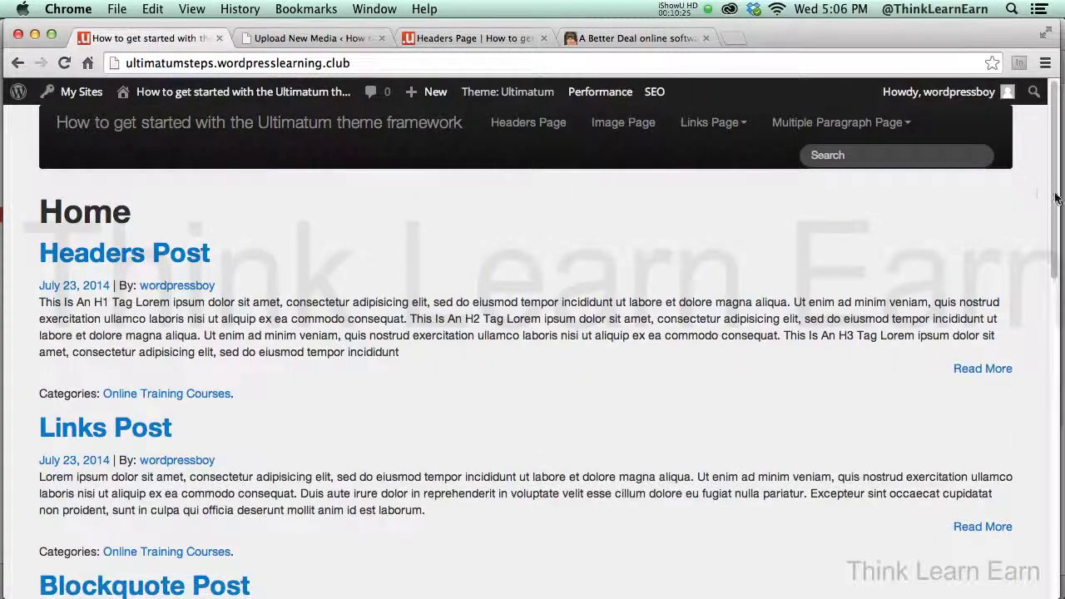
left_click_drag(1051, 193, 1051, 213)
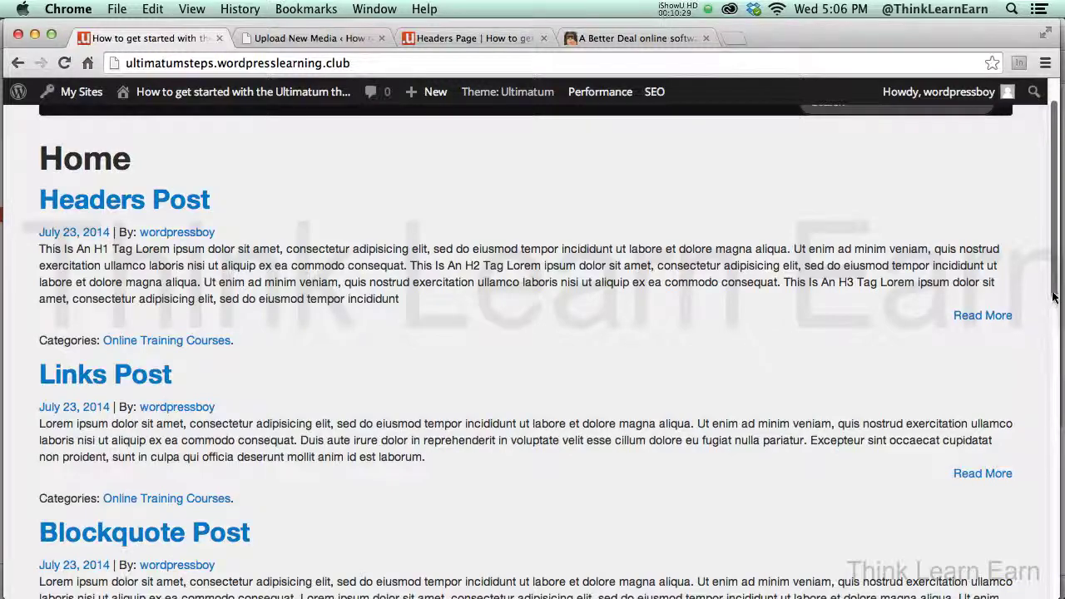
left_click_drag(1053, 300, 1050, 180)
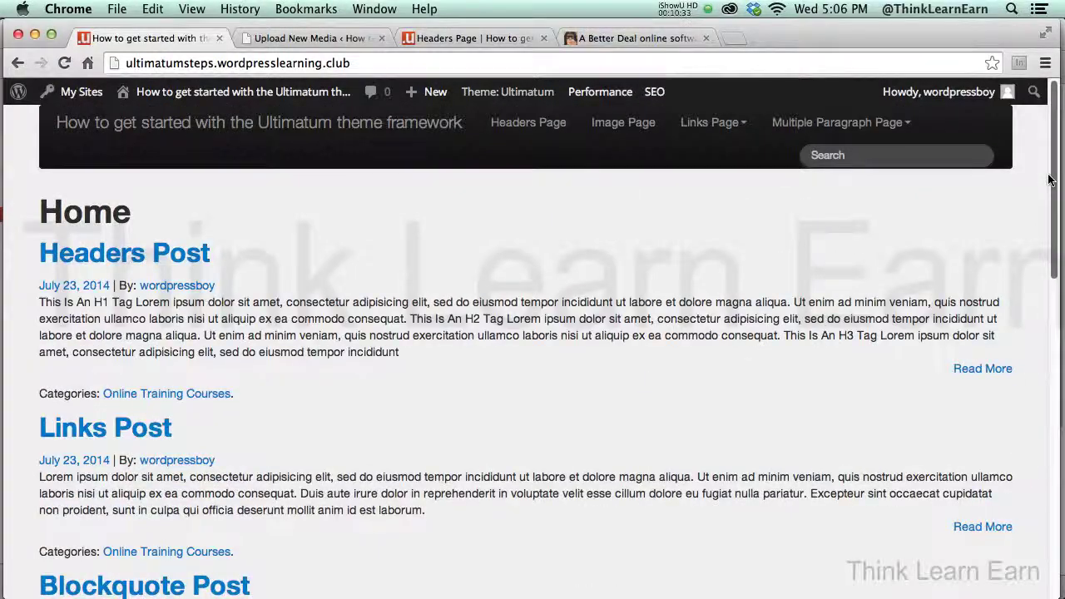